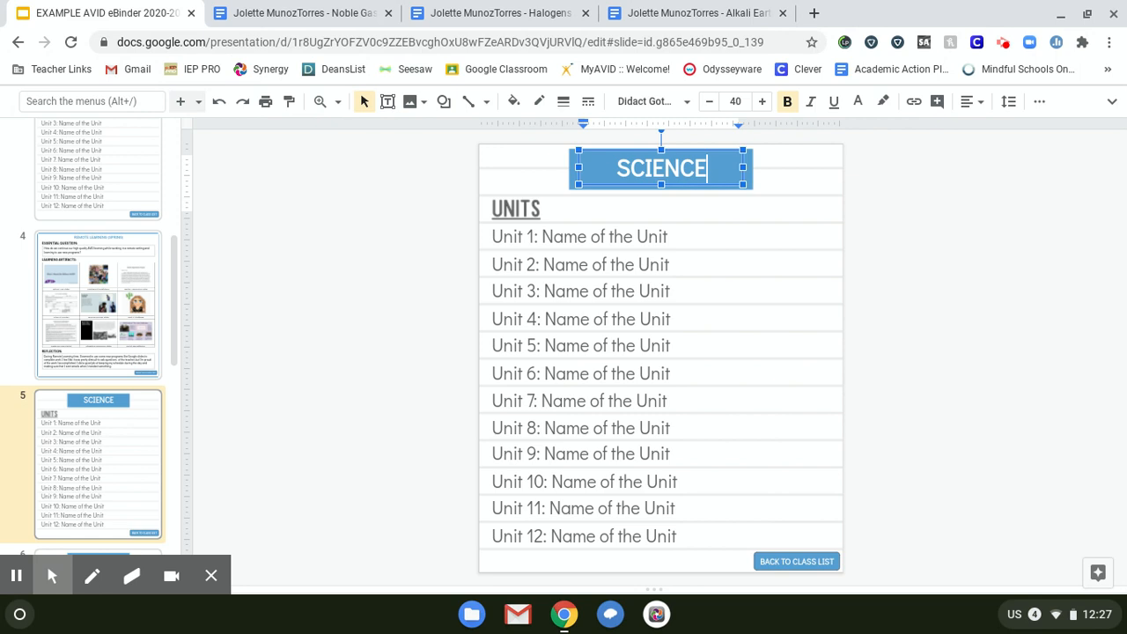
{"action": "left_click", "coordinate": [666, 237]}
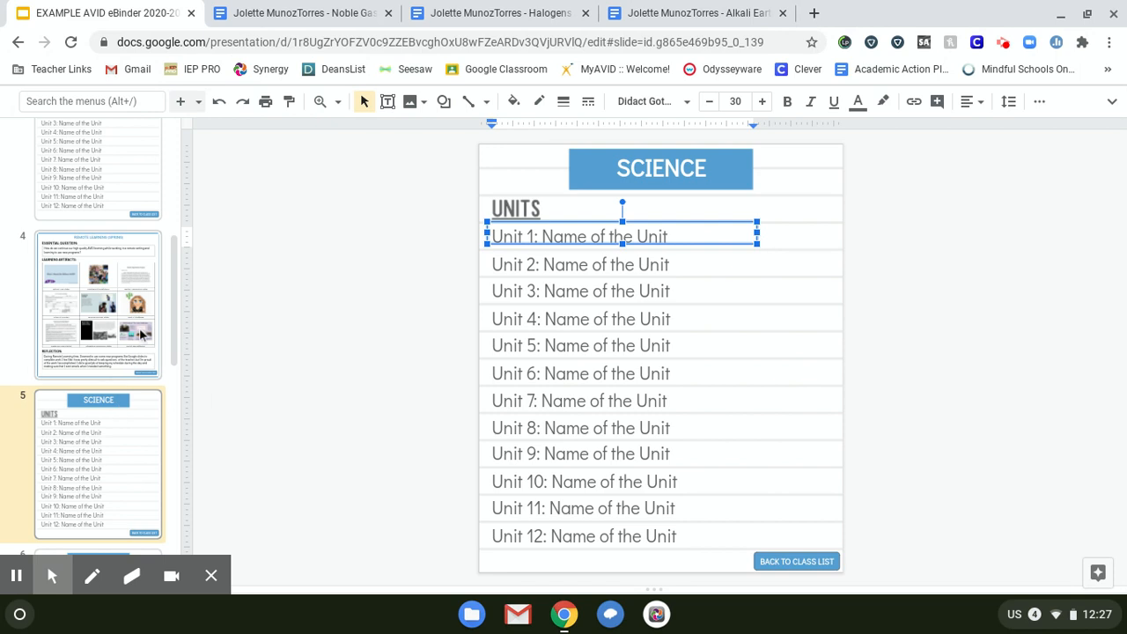
{"action": "left_click", "coordinate": [141, 334]}
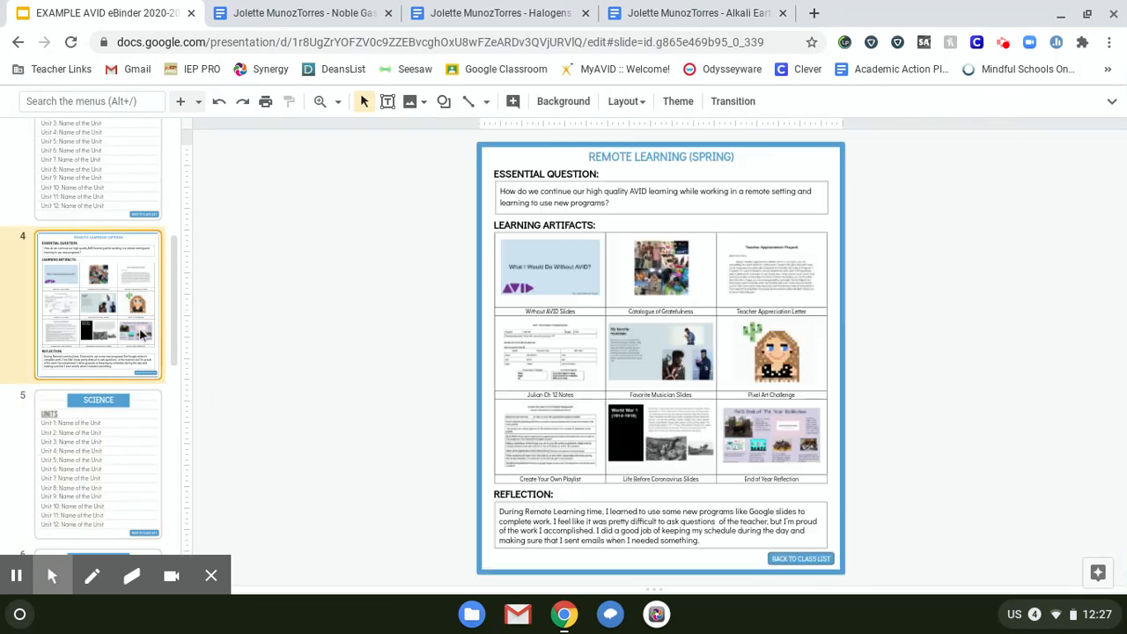
{"action": "left_click", "coordinate": [141, 334]}
Add a slide after the SCIENCE slide, using the "UNIT LAYOUT- USE THIS ONE!" layout, and title it "GASES AND METALS"
{"action": "left_click", "coordinate": [142, 400]}
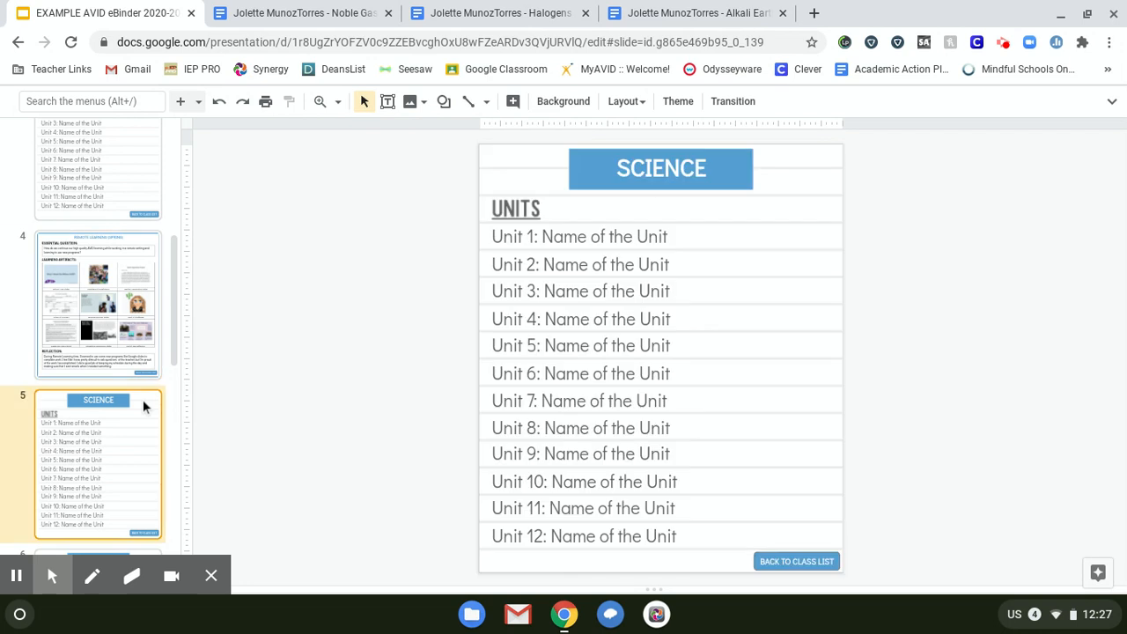
{"action": "scroll", "coordinate": [142, 399], "scroll_direction": "down", "scroll_amount": 2}
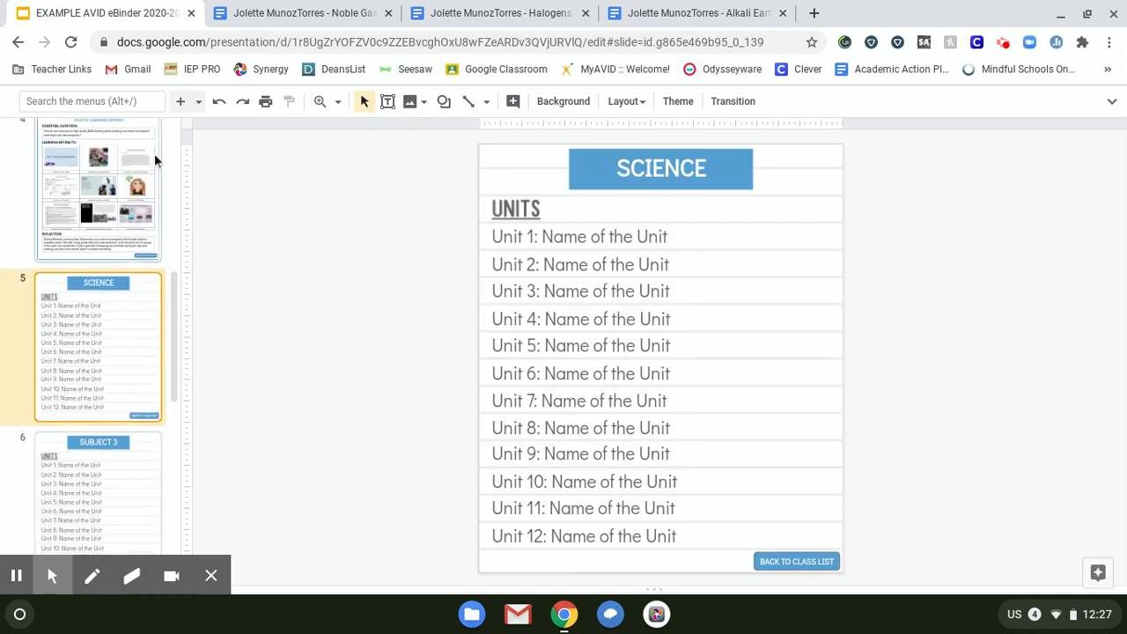
{"action": "left_click", "coordinate": [182, 102]}
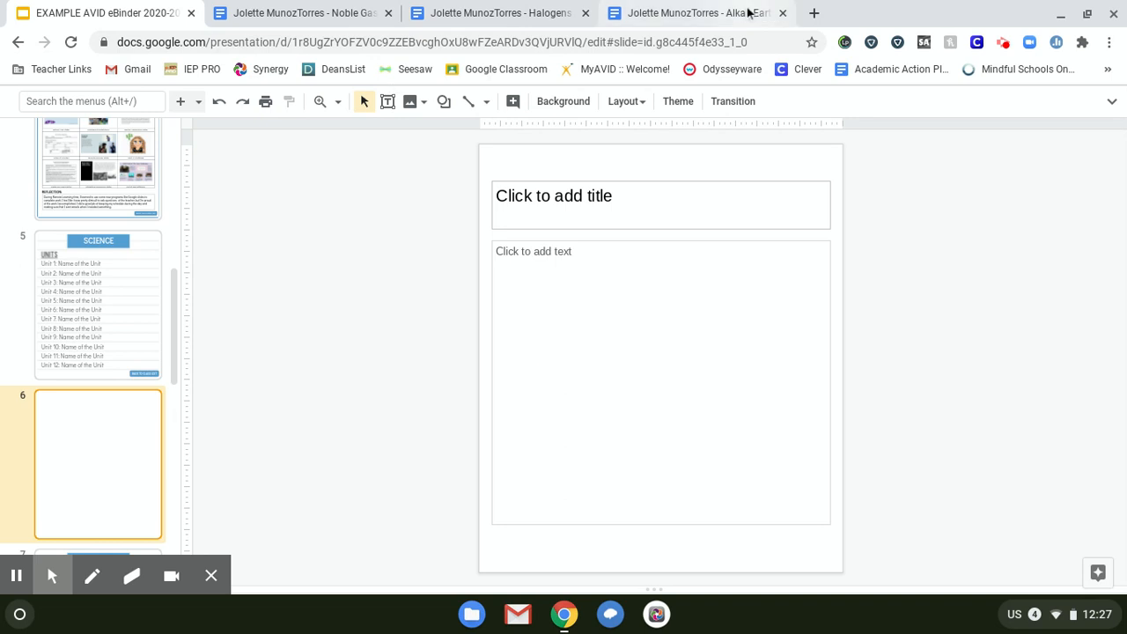
{"action": "left_click", "coordinate": [628, 102]}
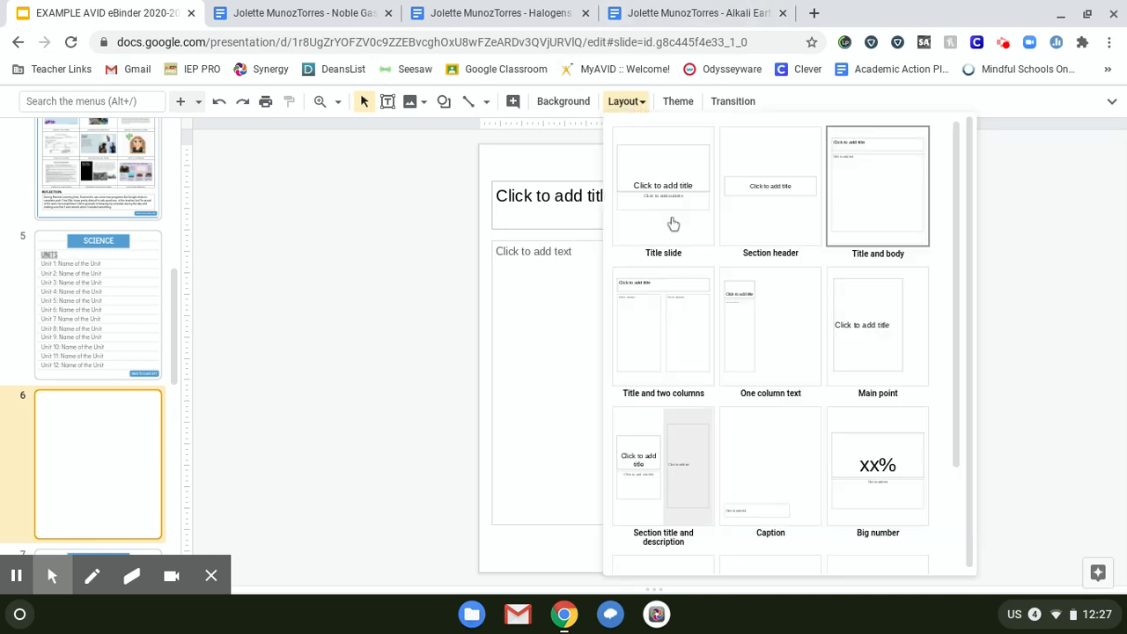
{"action": "scroll", "coordinate": [674, 224], "scroll_direction": "down", "scroll_amount": 3}
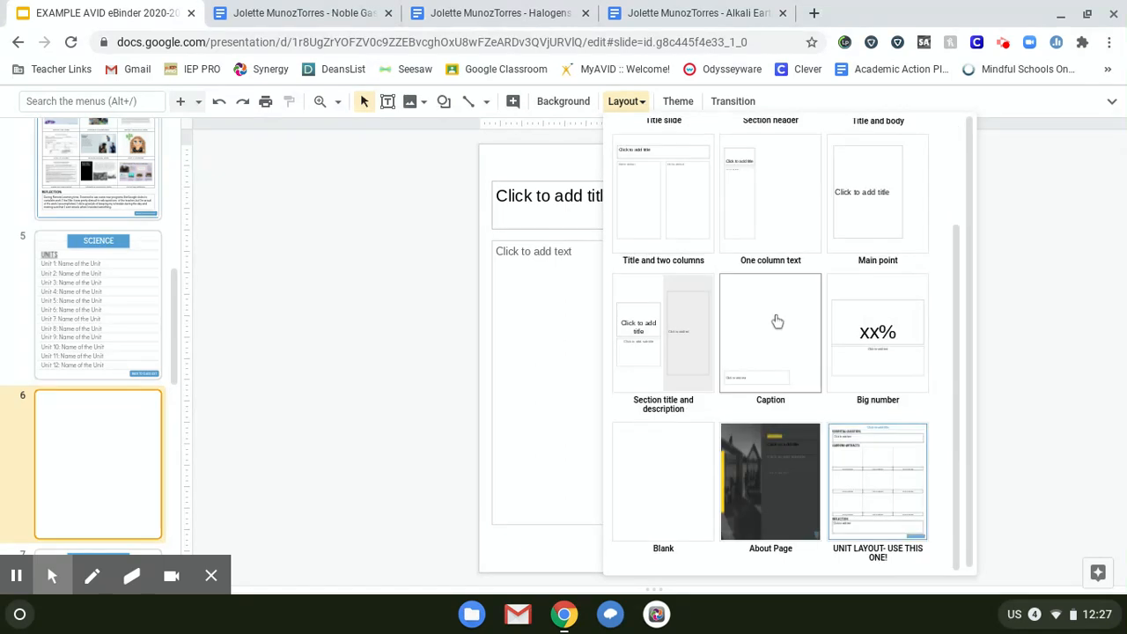
{"action": "left_click", "coordinate": [907, 525]}
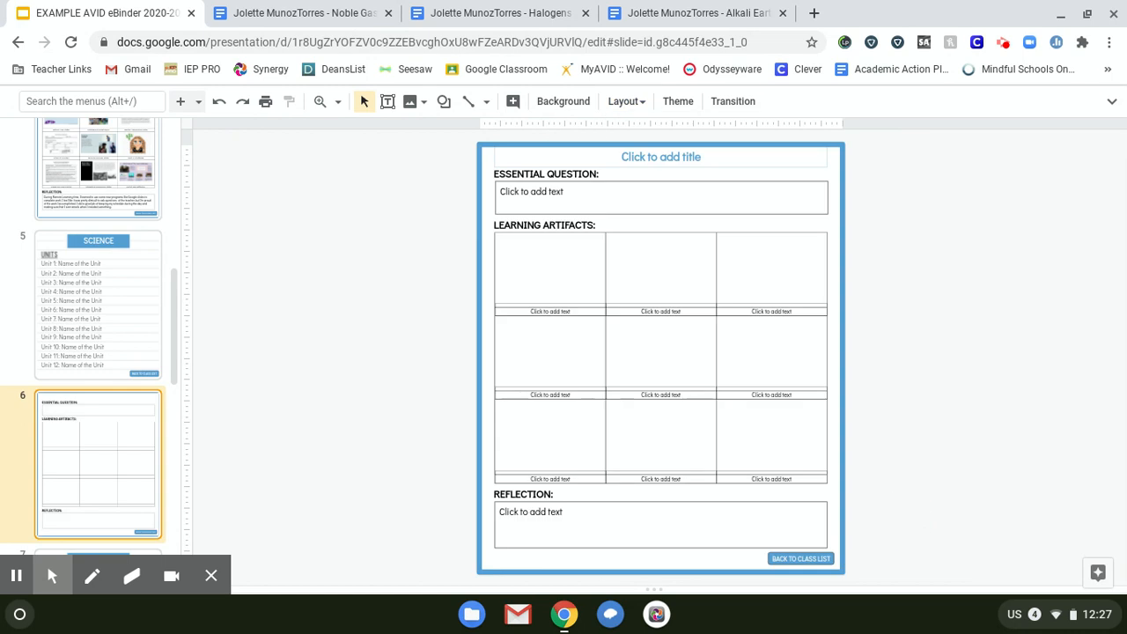
{"action": "left_click", "coordinate": [655, 160]}
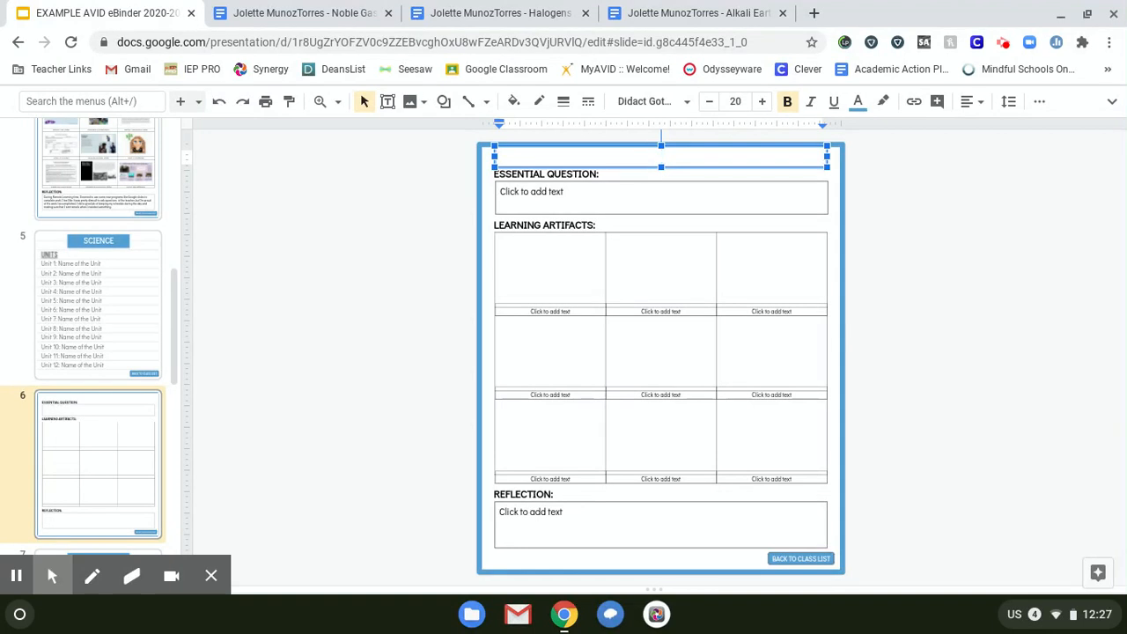
{"action": "type", "text": "GASES AND METALS"}
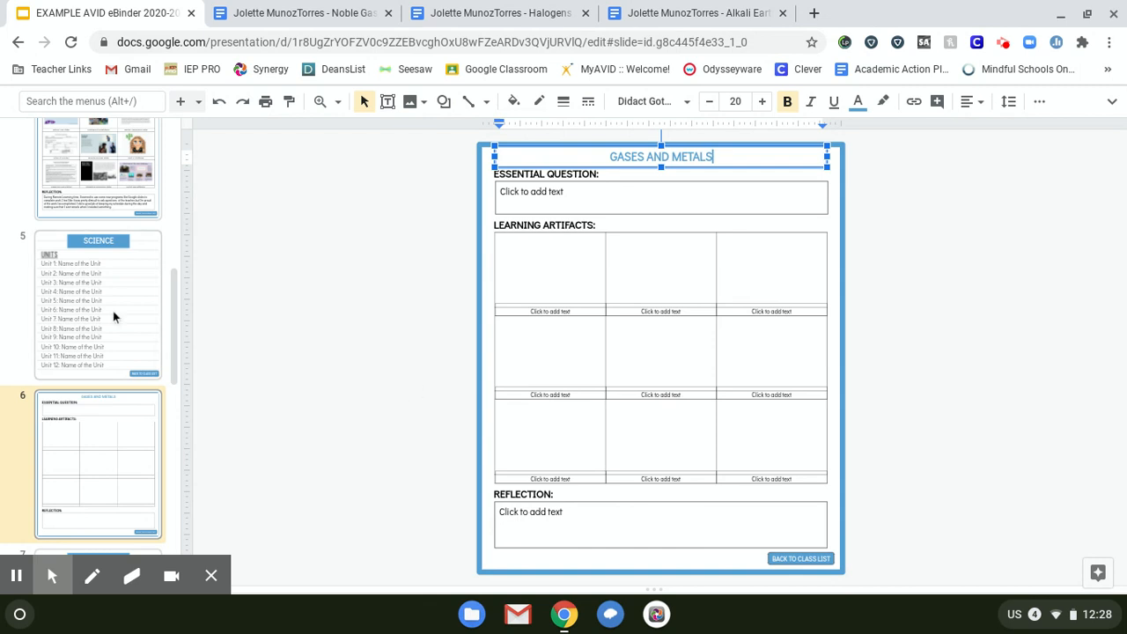
Replace the Unit 1 placeholder name on the SCIENCE slide with "Gases and Metals"
{"action": "left_click", "coordinate": [112, 316]}
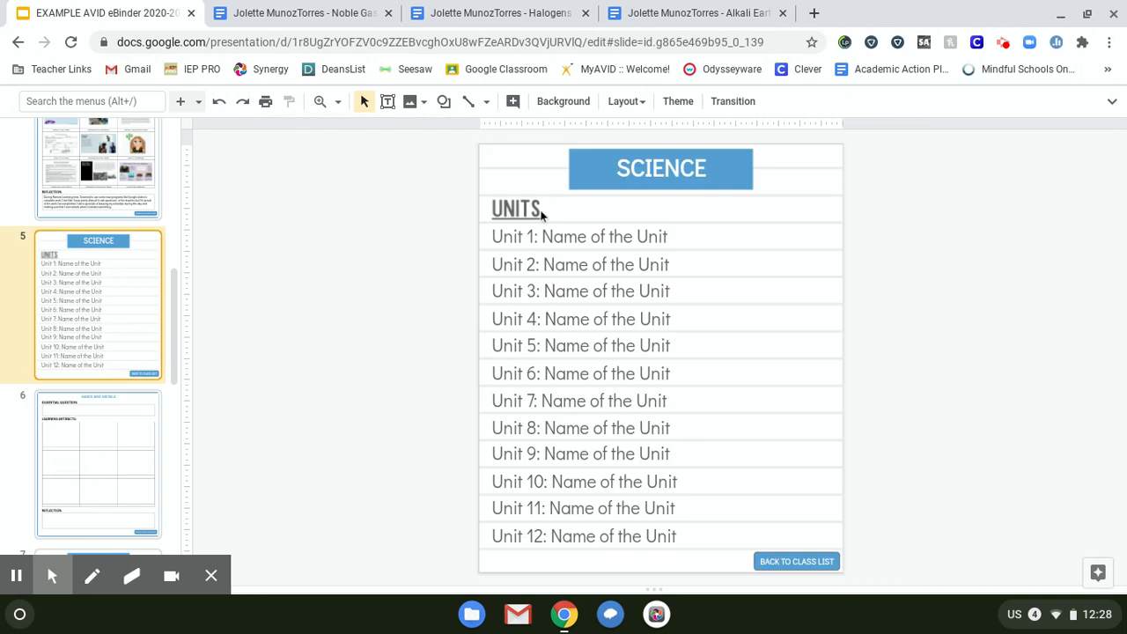
{"action": "left_click", "coordinate": [575, 239]}
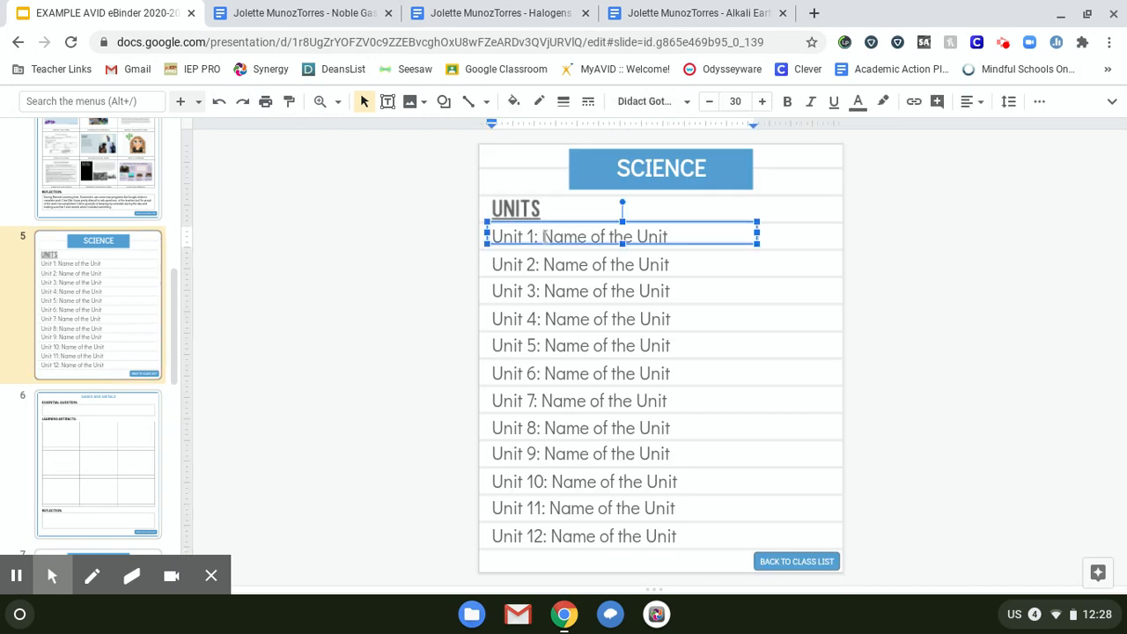
{"action": "left_click_drag", "start_coordinate": [544, 237], "coordinate": [675, 241]}
{"action": "type", "text": "GASES A"}
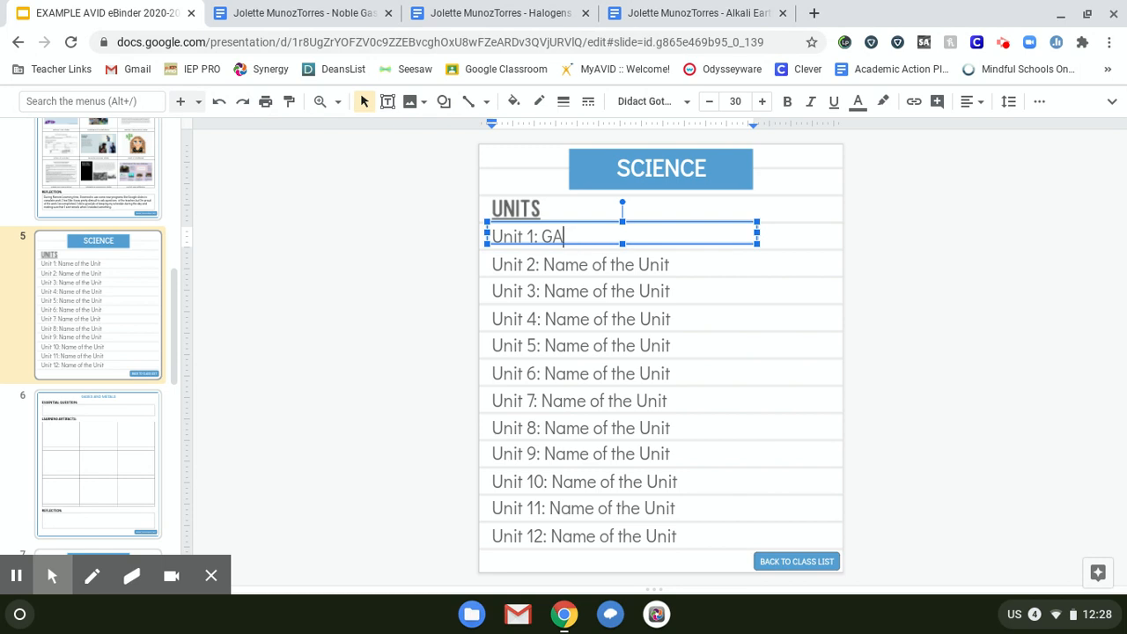
{"action": "key", "text": "BackSpace"}
{"action": "key", "text": "BackSpace"}
{"action": "key", "text": "BackSpace"}
{"action": "key", "text": "BackSpace"}
{"action": "key", "text": "BackSpace"}
{"action": "key", "text": "BackSpace"}
{"action": "type", "text": "ases and Metals"}
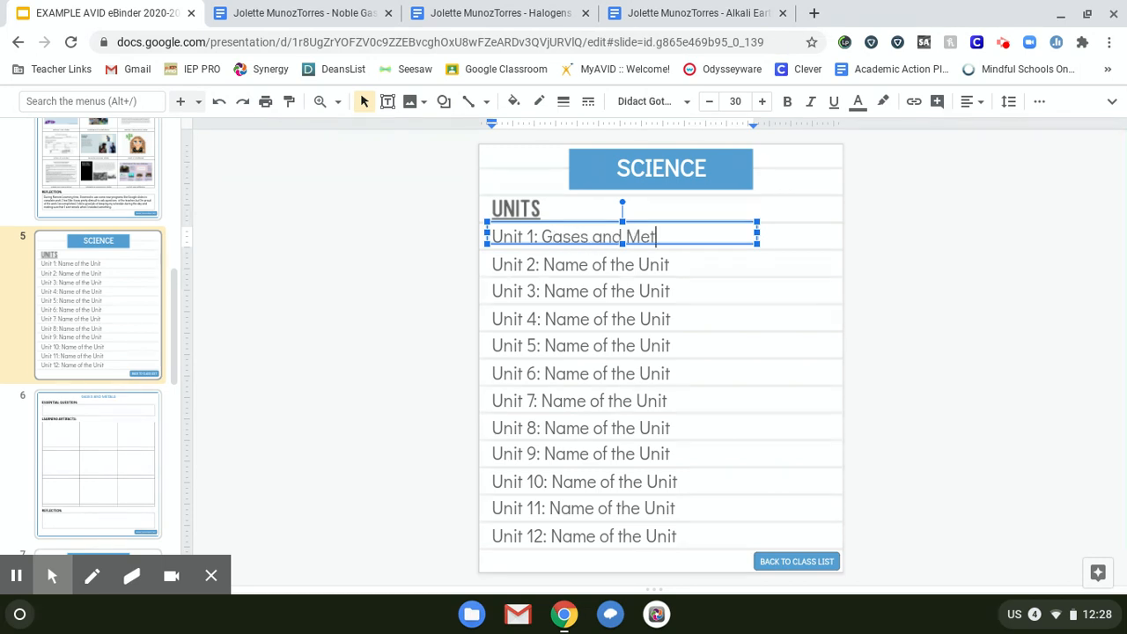
Link the whole "Unit 1: Gases and Metals" line to Slide 6: GASES AND METALS in this presentation
{"action": "left_click", "coordinate": [627, 236]}
{"action": "double_click", "coordinate": [629, 236]}
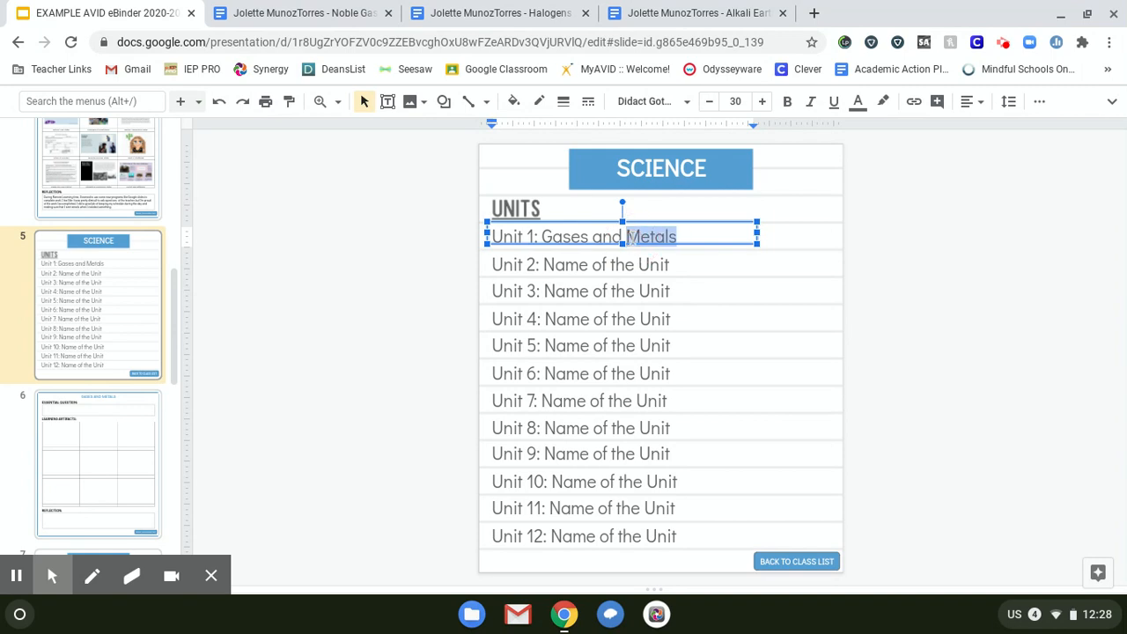
{"action": "triple_click", "coordinate": [629, 236]}
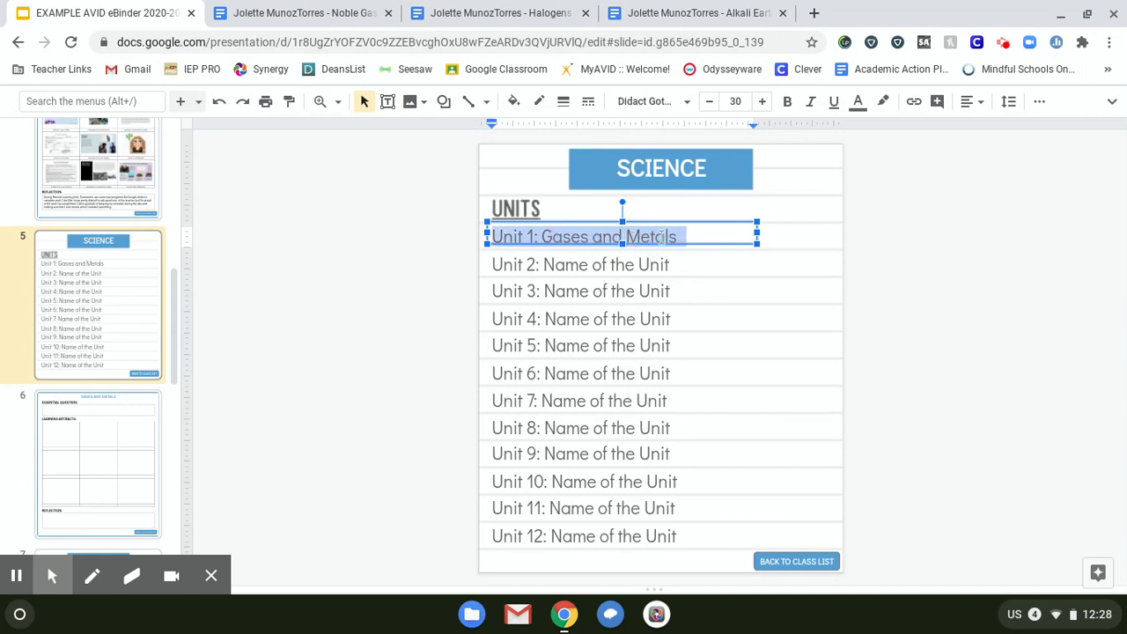
{"action": "left_click", "coordinate": [916, 102]}
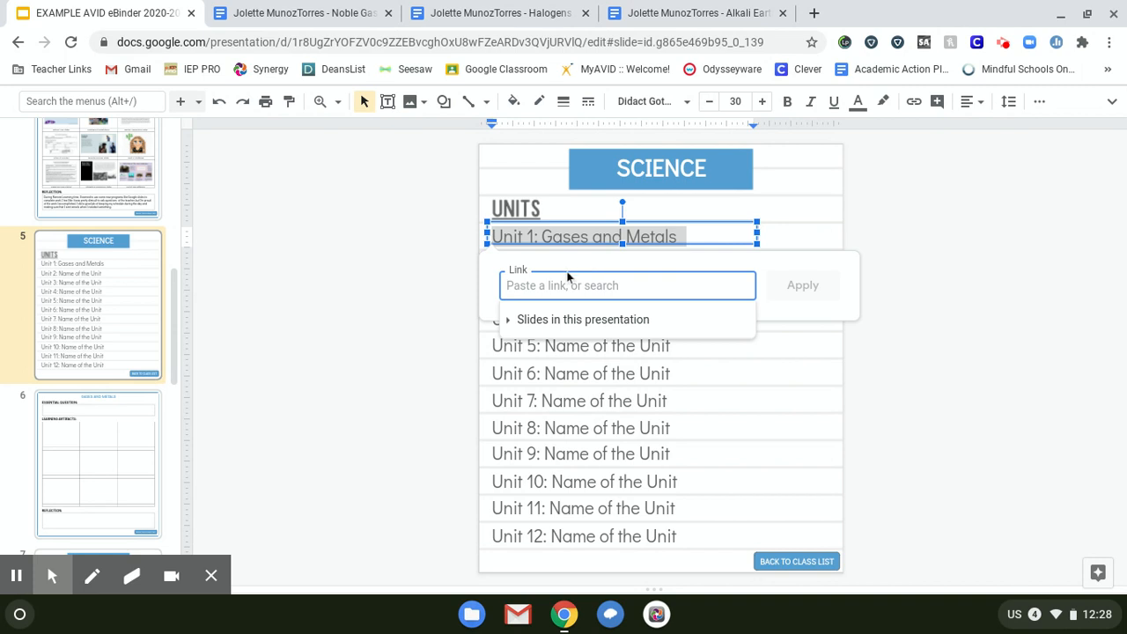
{"action": "left_click", "coordinate": [558, 320]}
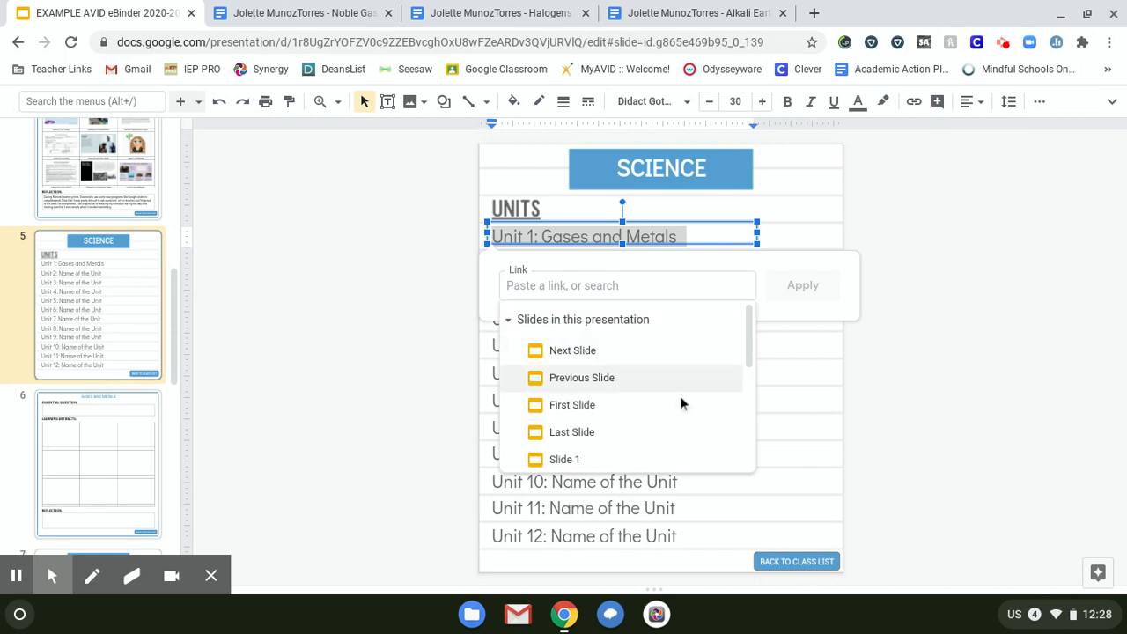
{"action": "scroll", "coordinate": [679, 397], "scroll_direction": "down", "scroll_amount": 5}
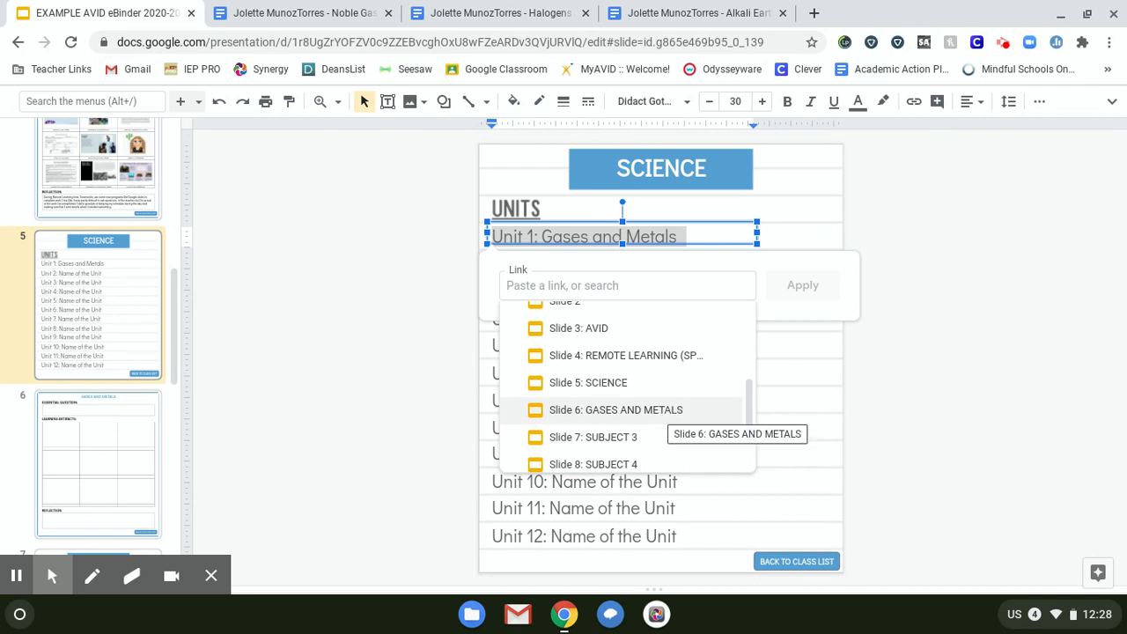
{"action": "left_click", "coordinate": [766, 314]}
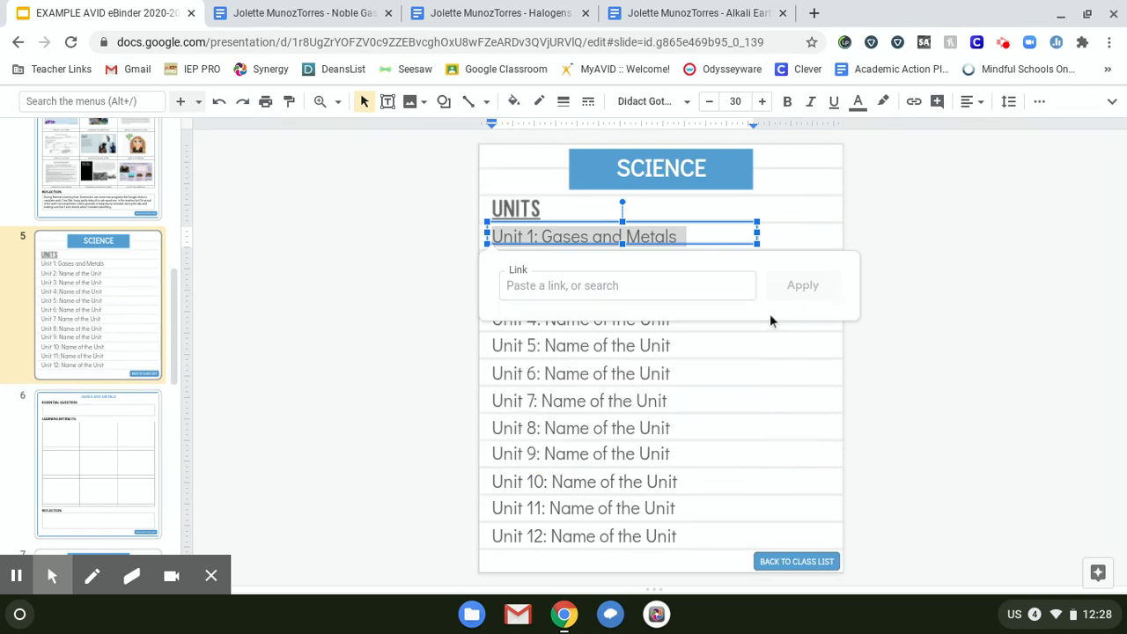
{"action": "left_click", "coordinate": [622, 285]}
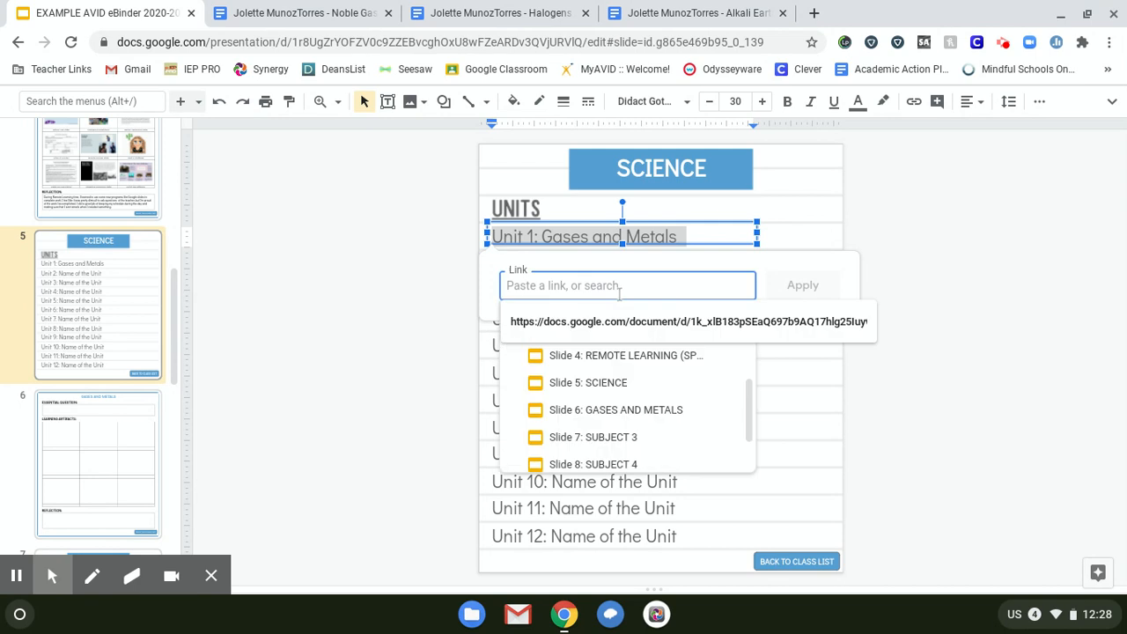
{"action": "left_click", "coordinate": [649, 416]}
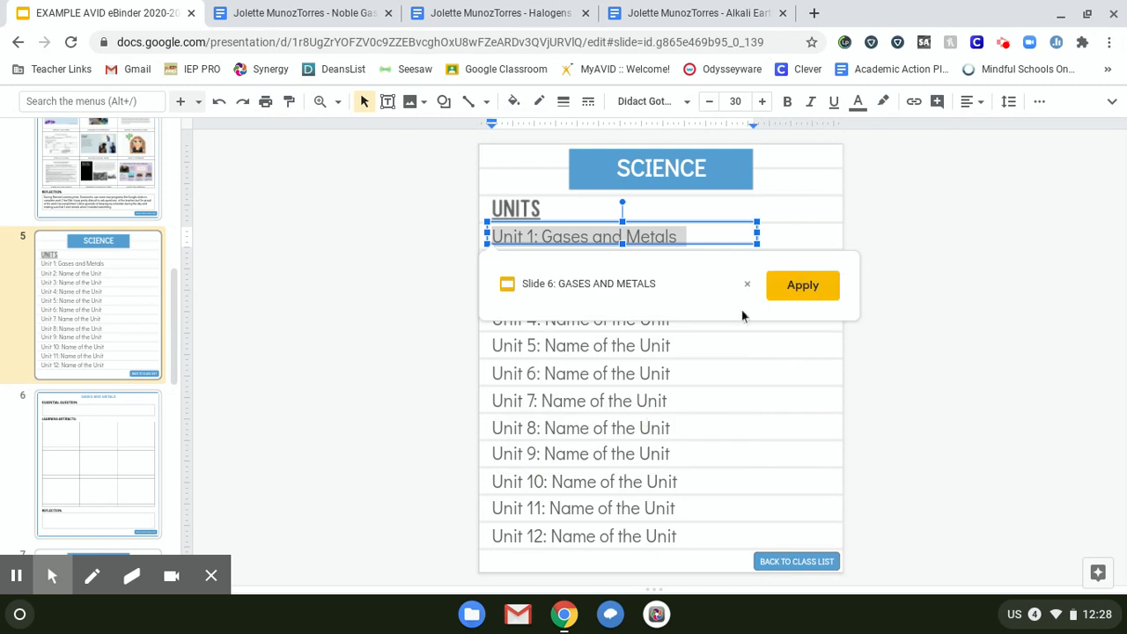
{"action": "left_click", "coordinate": [789, 287]}
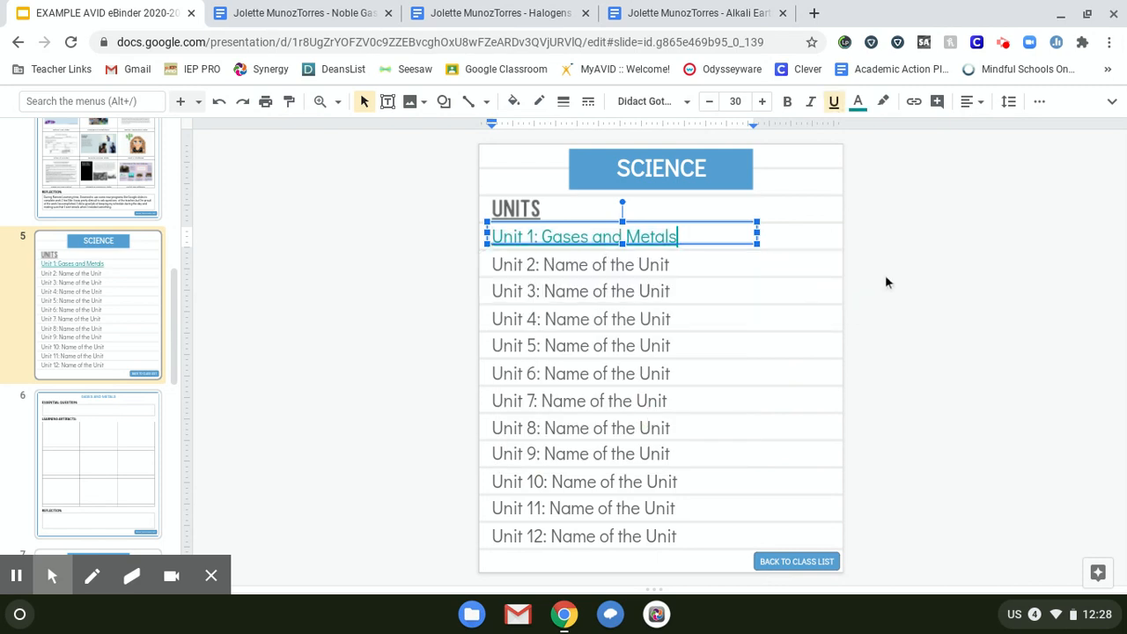
{"action": "left_click", "coordinate": [759, 317]}
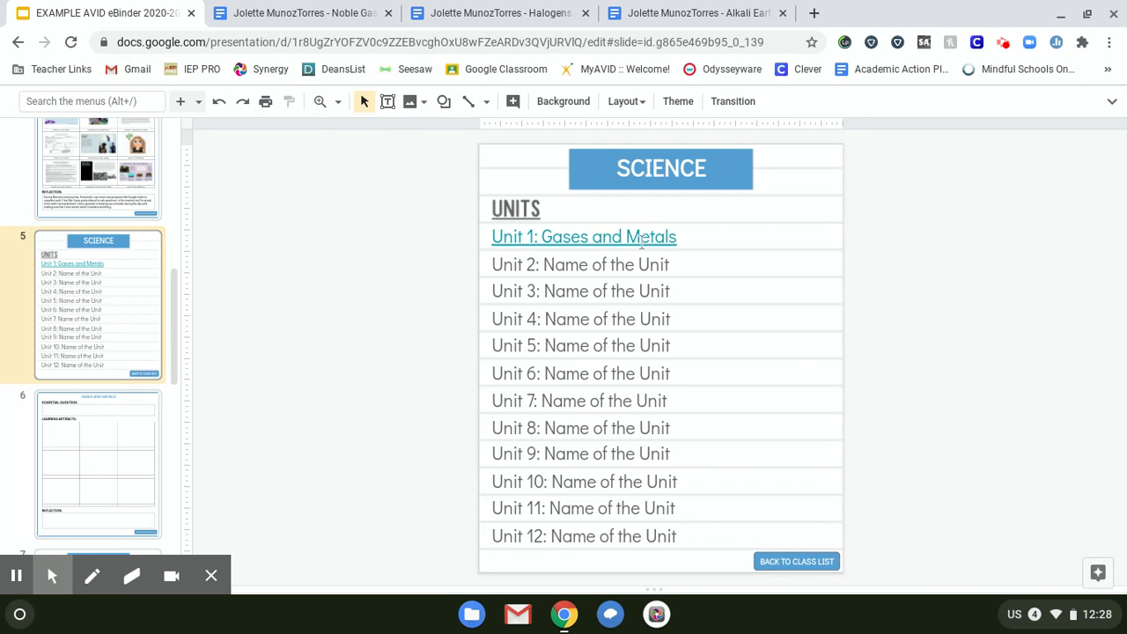
Follow the Unit 1 link and enter the essential question "What are the properties that I need to know about gases and metals in science class?"
{"action": "left_click", "coordinate": [640, 238]}
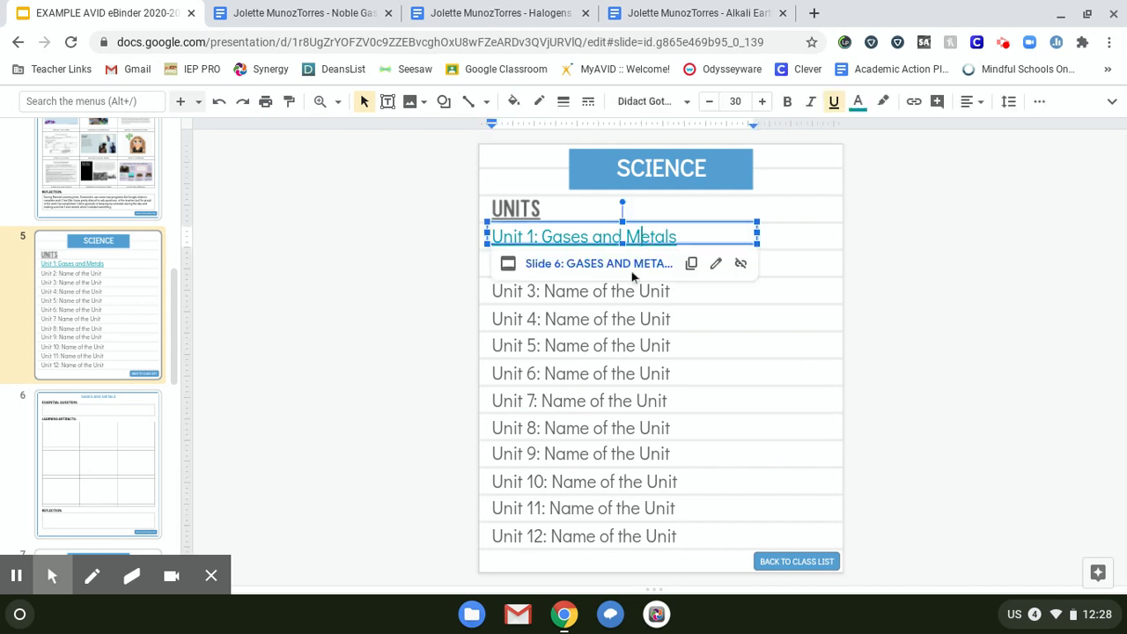
{"action": "left_click", "coordinate": [632, 269]}
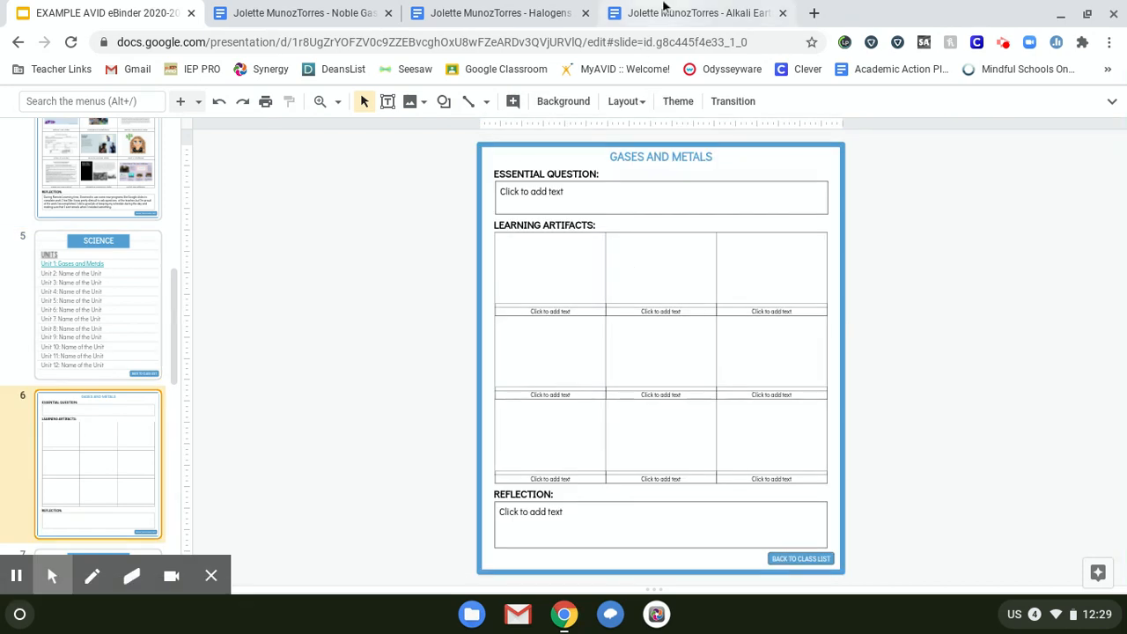
{"action": "left_click", "coordinate": [605, 196]}
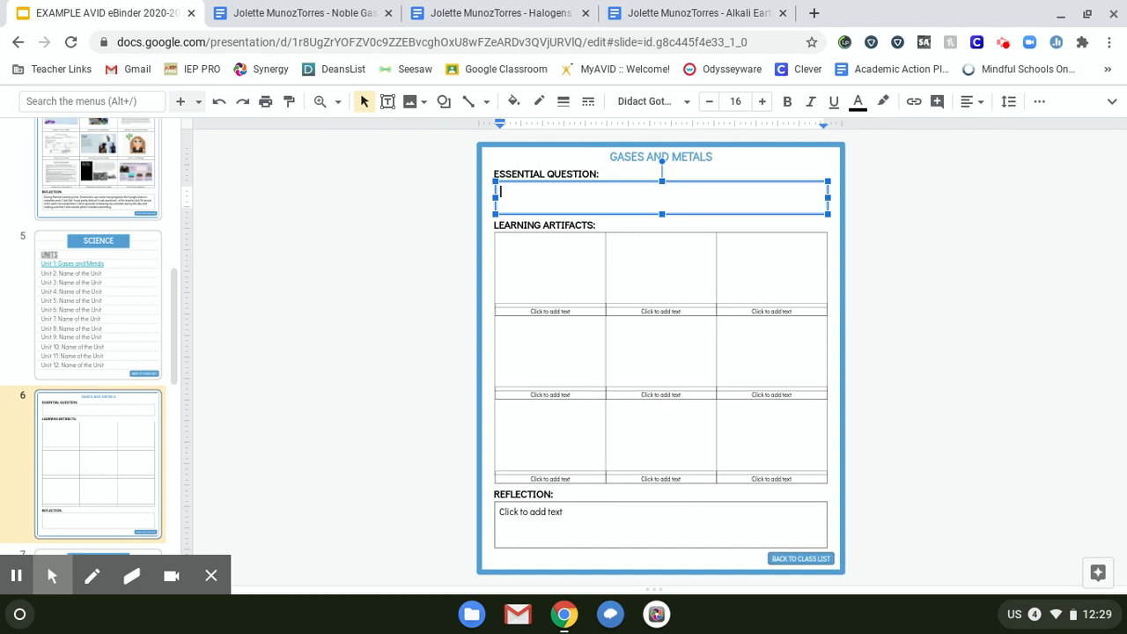
{"action": "type", "text": "What are the properties that I need to know"}
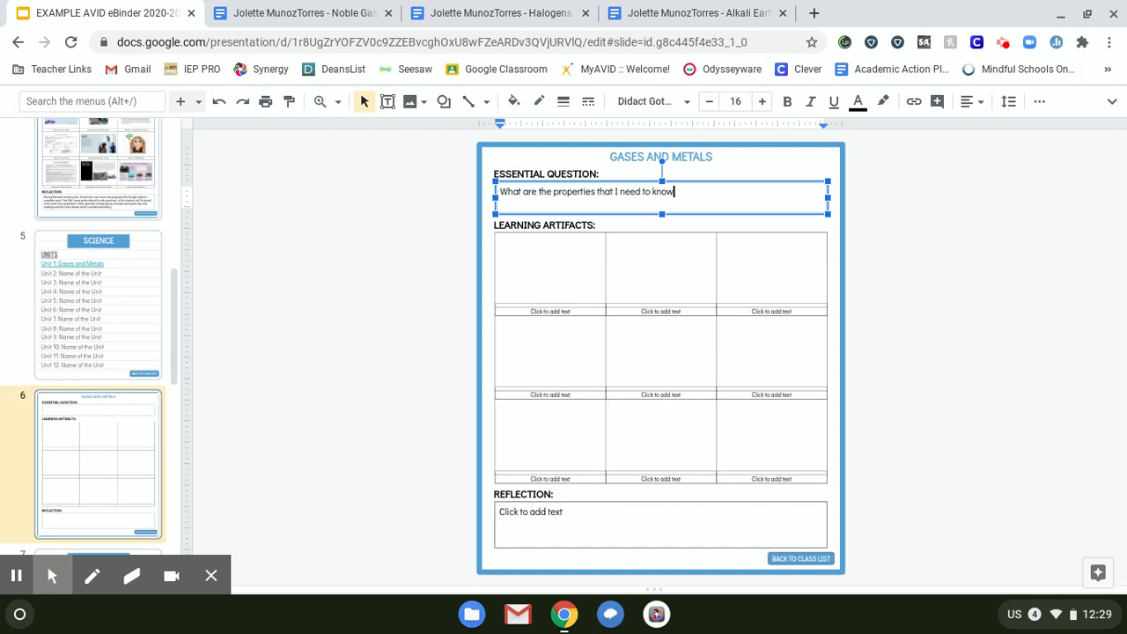
{"action": "type", "text": " about gases and metals in science"}
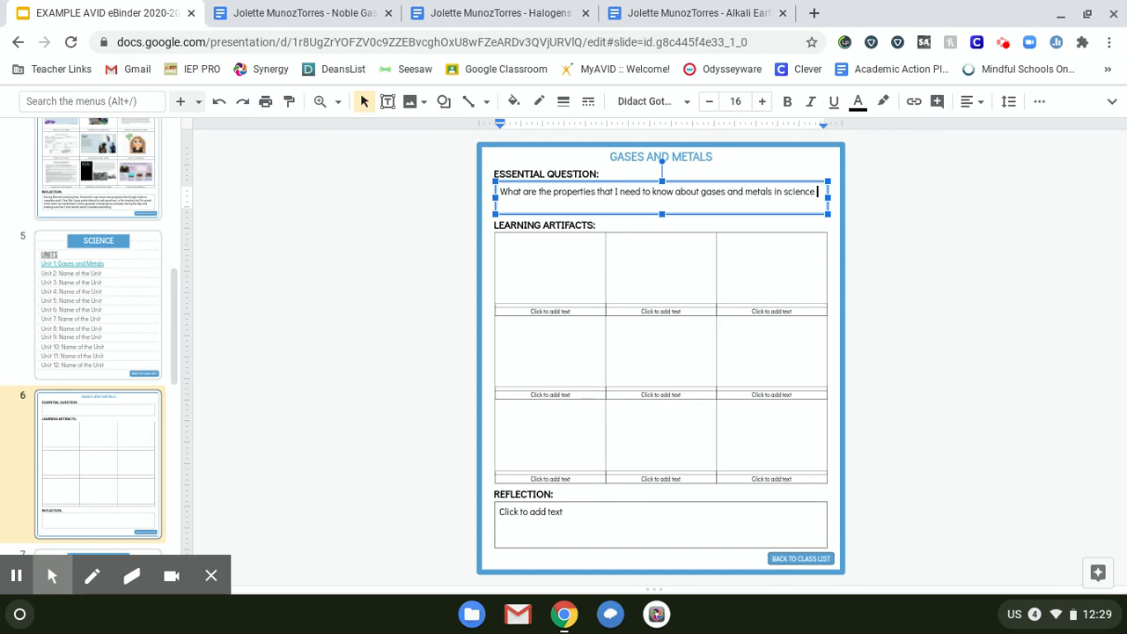
{"action": "type", "text": " class?"}
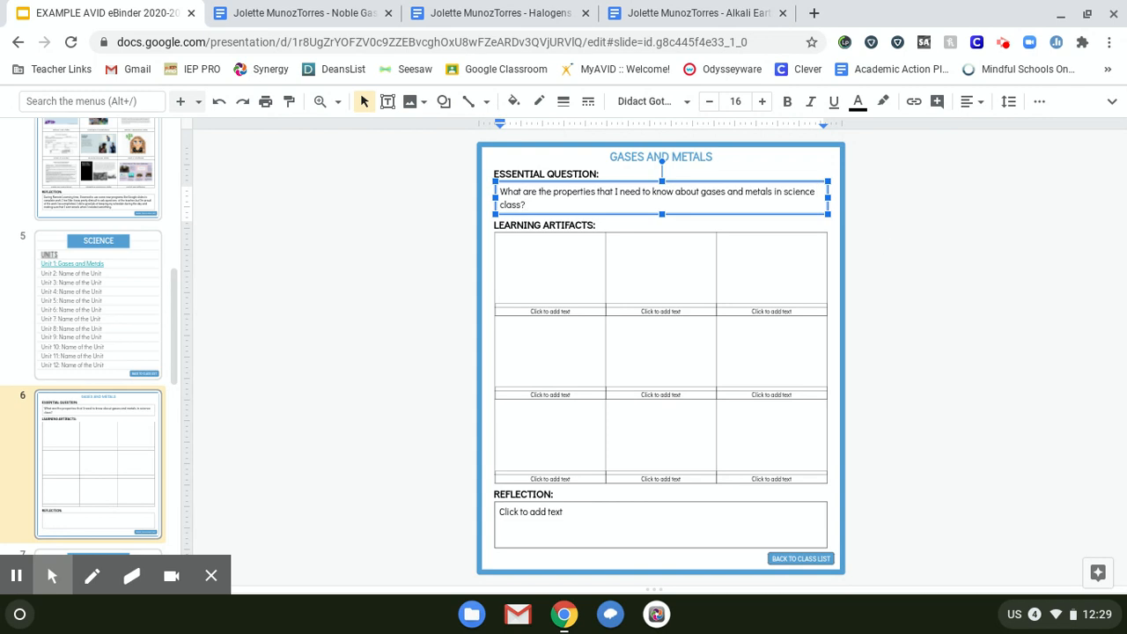
{"action": "left_click", "coordinate": [866, 271]}
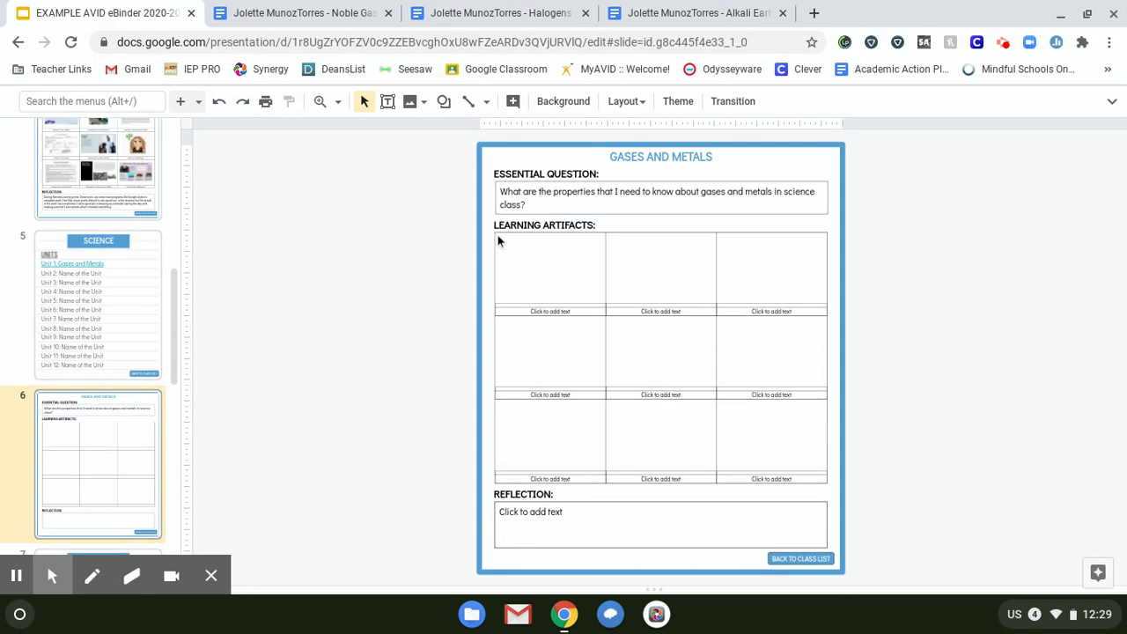
Capture a partial screenshot of the Noble Gases document showing its heading, picture and opening paragraph, and copy it to the clipboard
{"action": "left_click", "coordinate": [303, 13]}
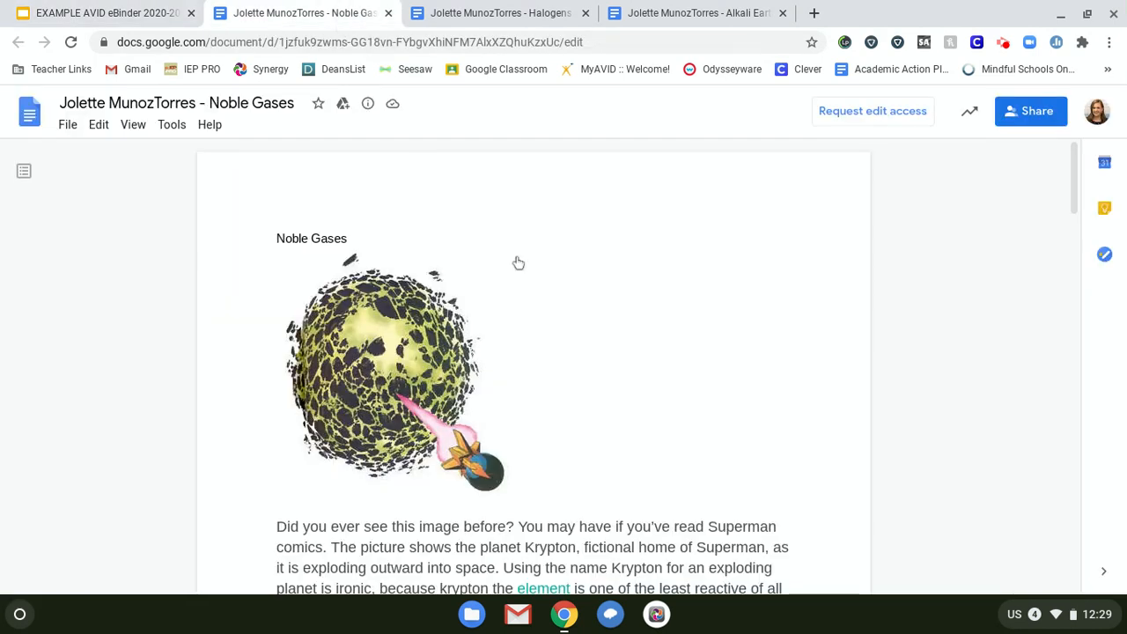
{"action": "scroll", "coordinate": [518, 263], "scroll_direction": "down", "scroll_amount": 1}
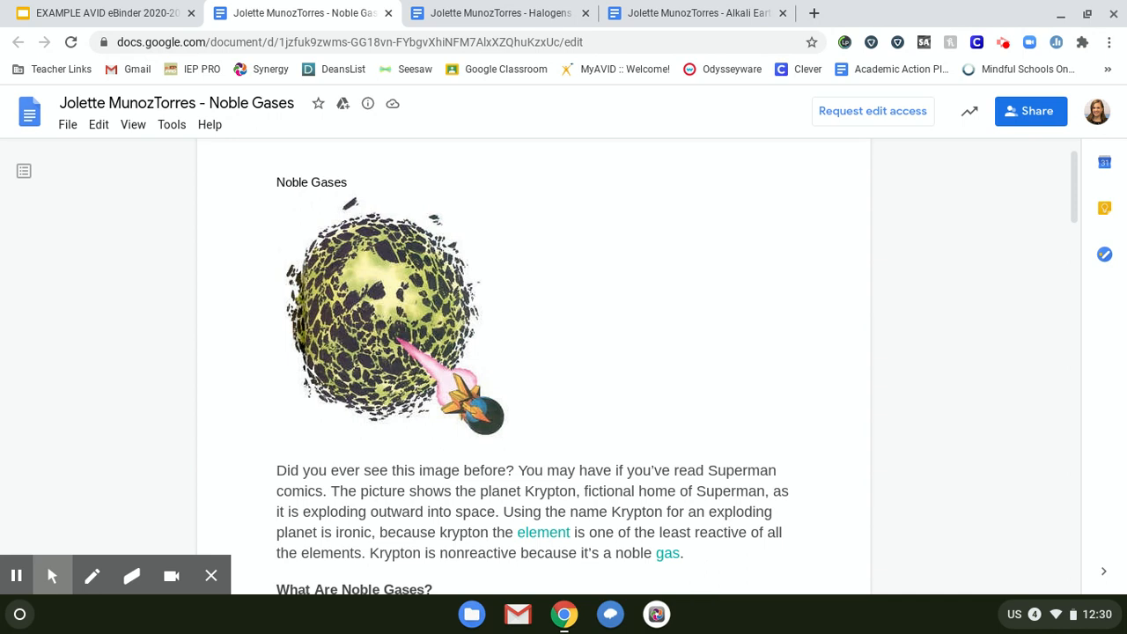
{"action": "key", "text": "F5"}
{"action": "key", "text": "F5"}
{"action": "key", "text": "F5"}
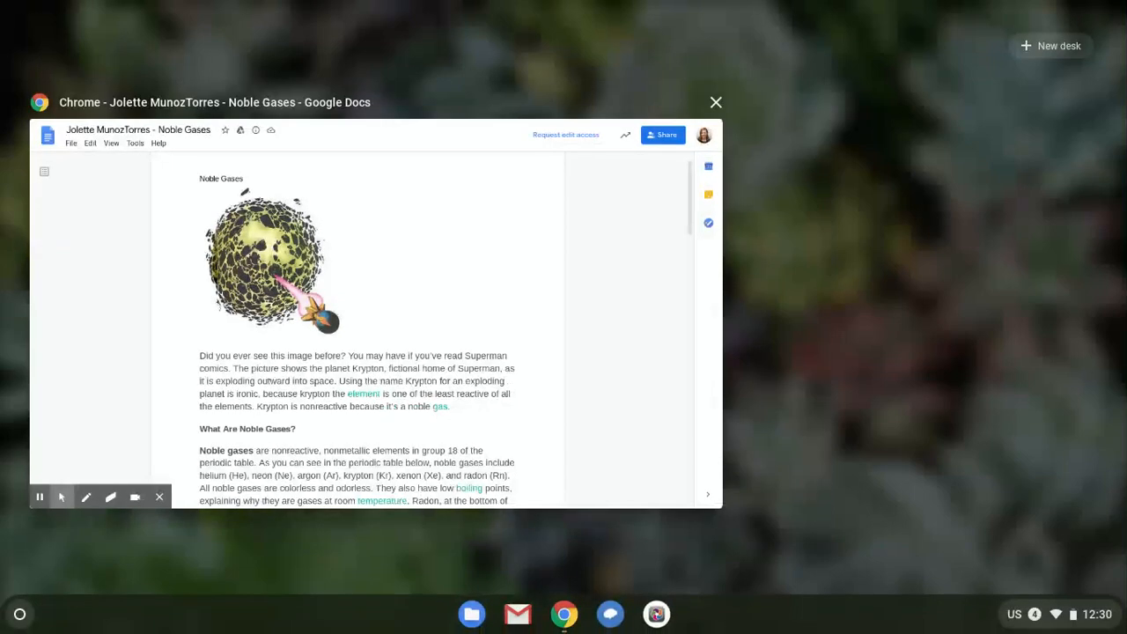
{"action": "key", "text": "F5"}
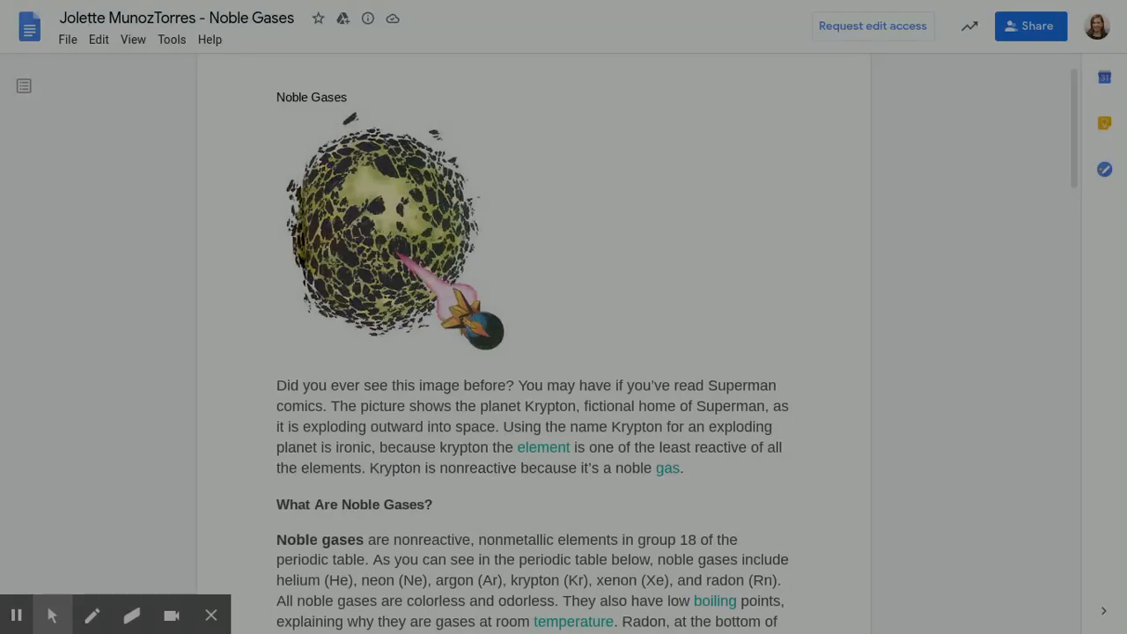
{"action": "left_click_drag", "start_coordinate": [239, 68], "coordinate": [854, 518]}
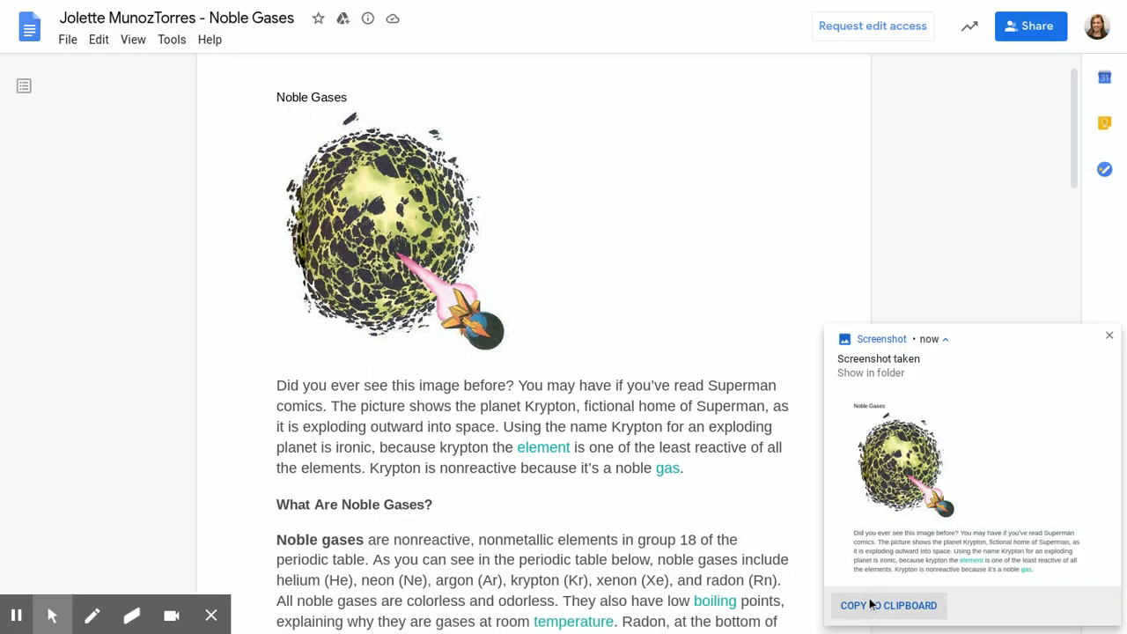
{"action": "left_click", "coordinate": [870, 605]}
{"action": "mouse_move", "coordinate": [731, 5]}
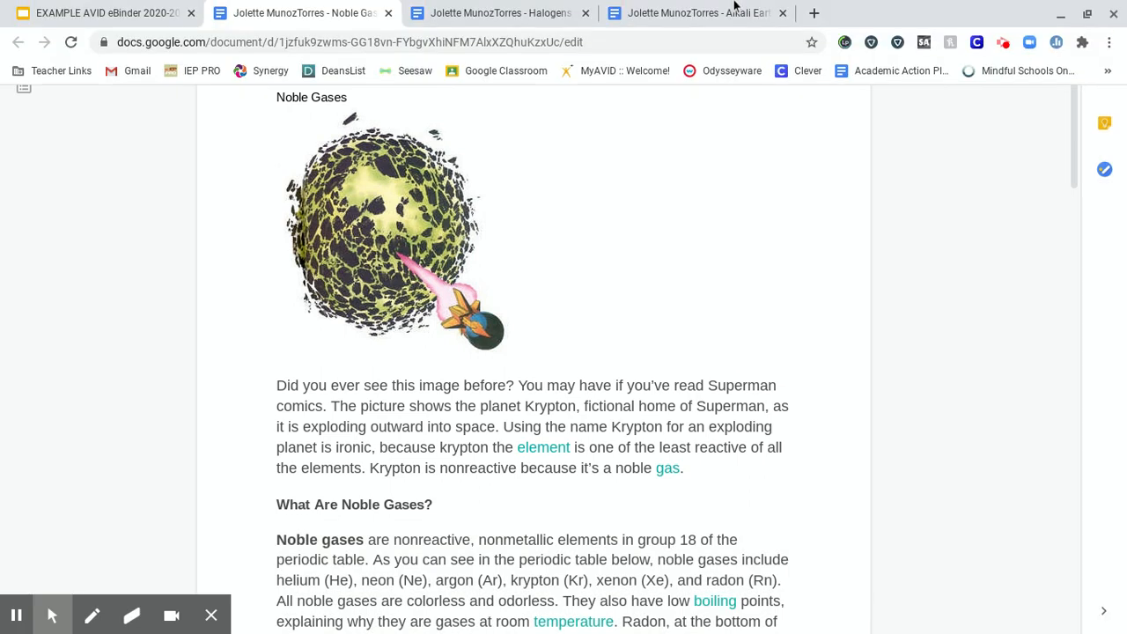
Paste the Noble Gases screenshot onto the GASES AND METALS slide in the eBinder and shrink it to fit the first learning artifact box
{"action": "left_click", "coordinate": [82, 11]}
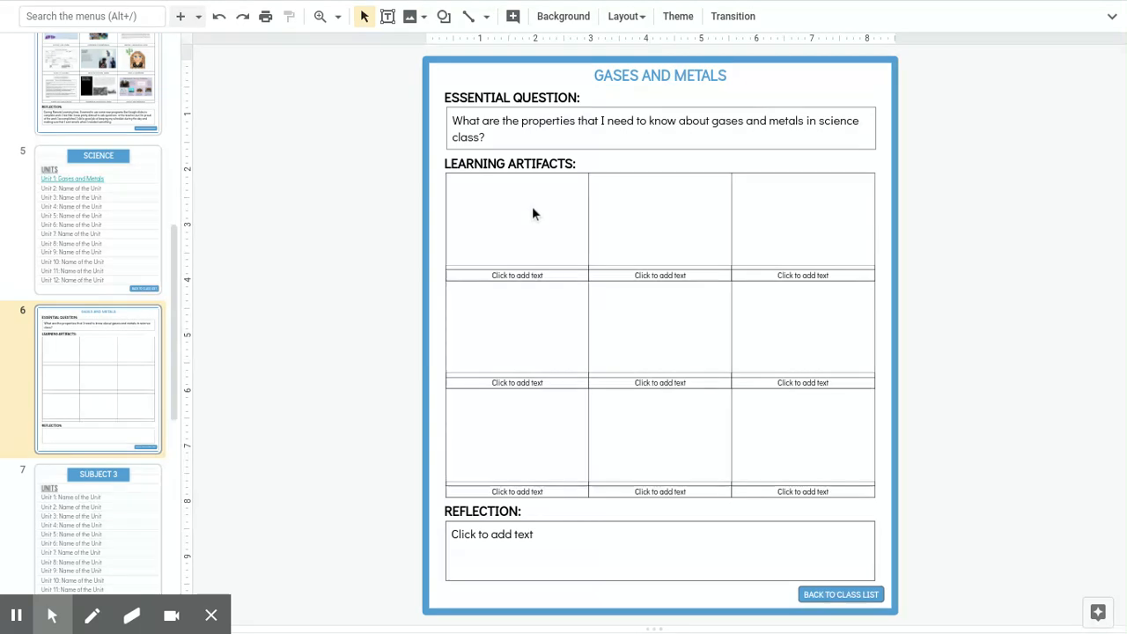
{"action": "key", "text": "F5"}
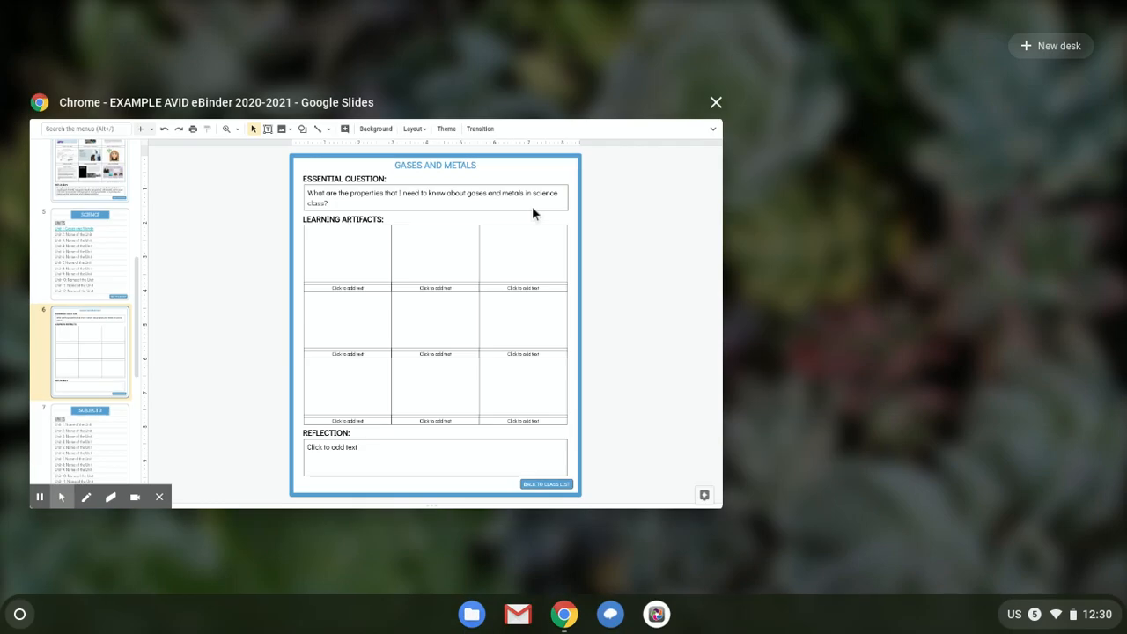
{"action": "left_click", "coordinate": [531, 206]}
{"action": "key", "text": "F4"}
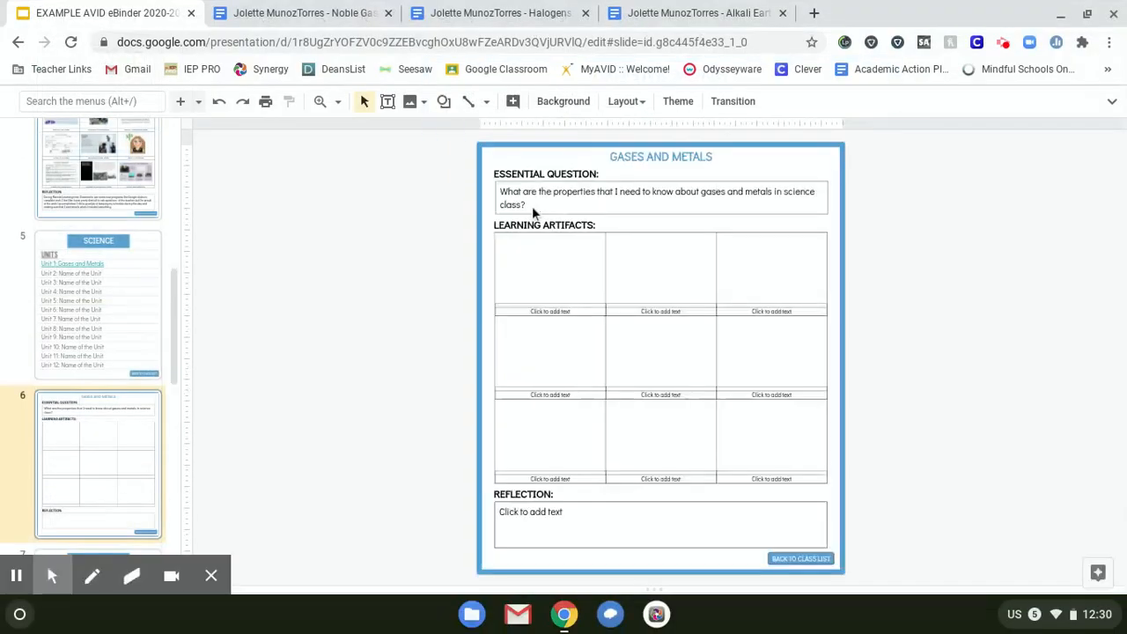
{"action": "key", "text": "ctrl+v"}
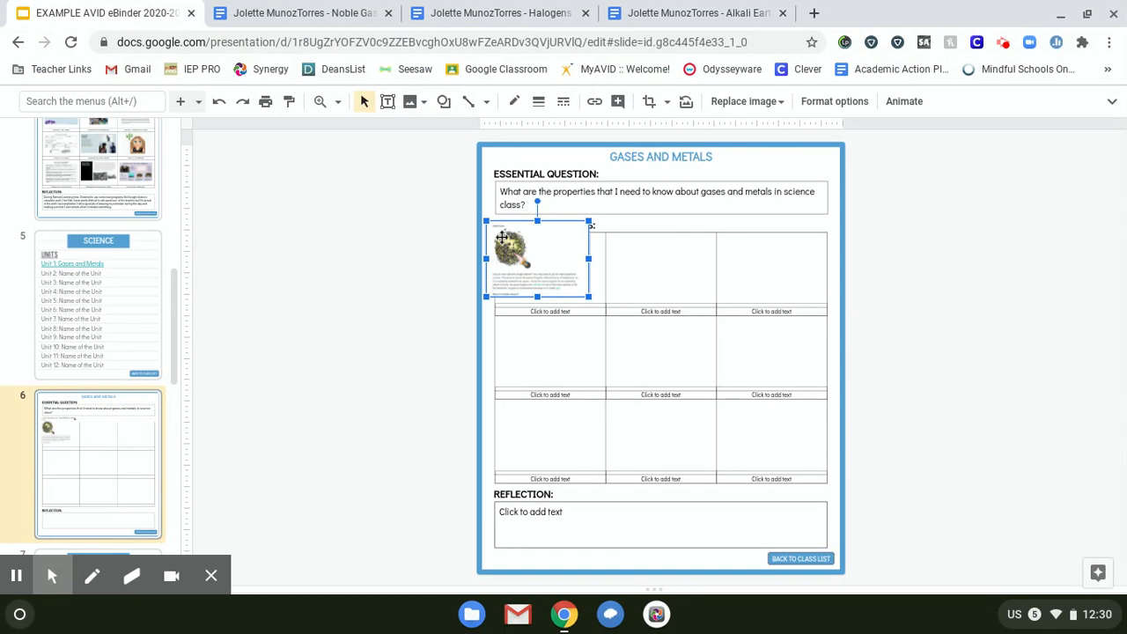
{"action": "left_click_drag", "start_coordinate": [485, 222], "coordinate": [511, 238]}
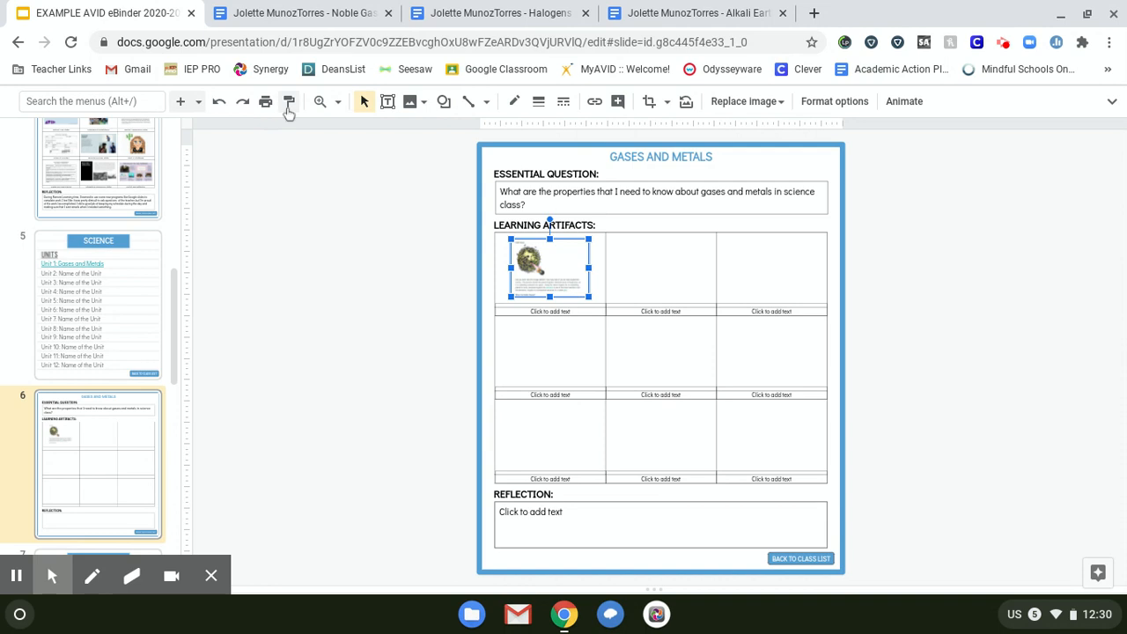
Examine the first learning artifact box and its caption area at a larger magnification
{"action": "left_click", "coordinate": [322, 103]}
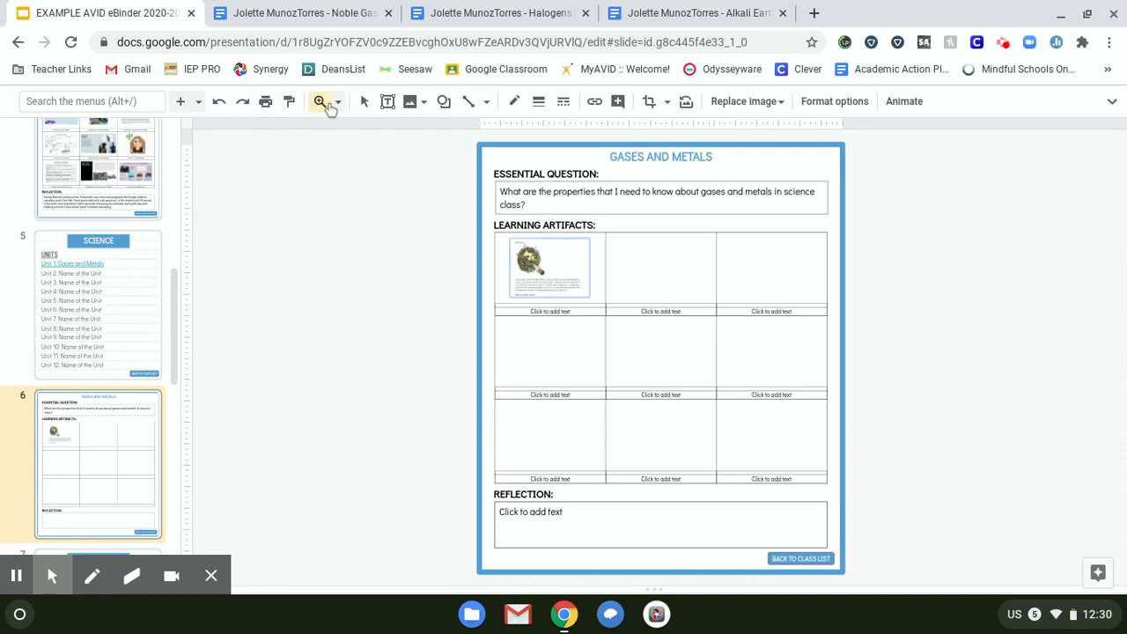
{"action": "left_click", "coordinate": [335, 103]}
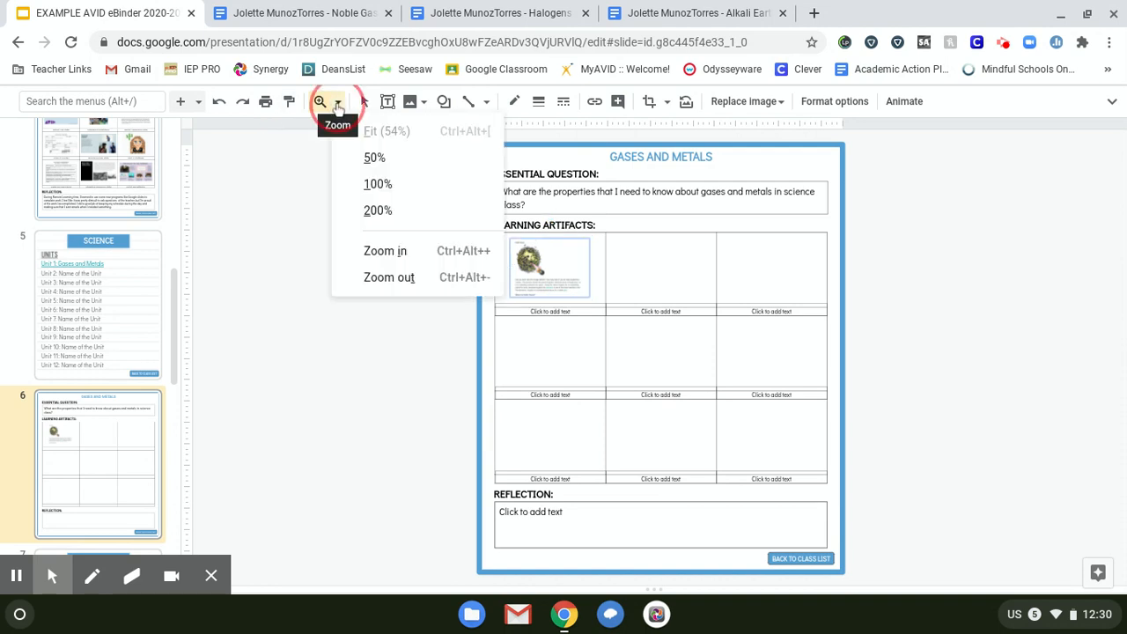
{"action": "left_click", "coordinate": [377, 186]}
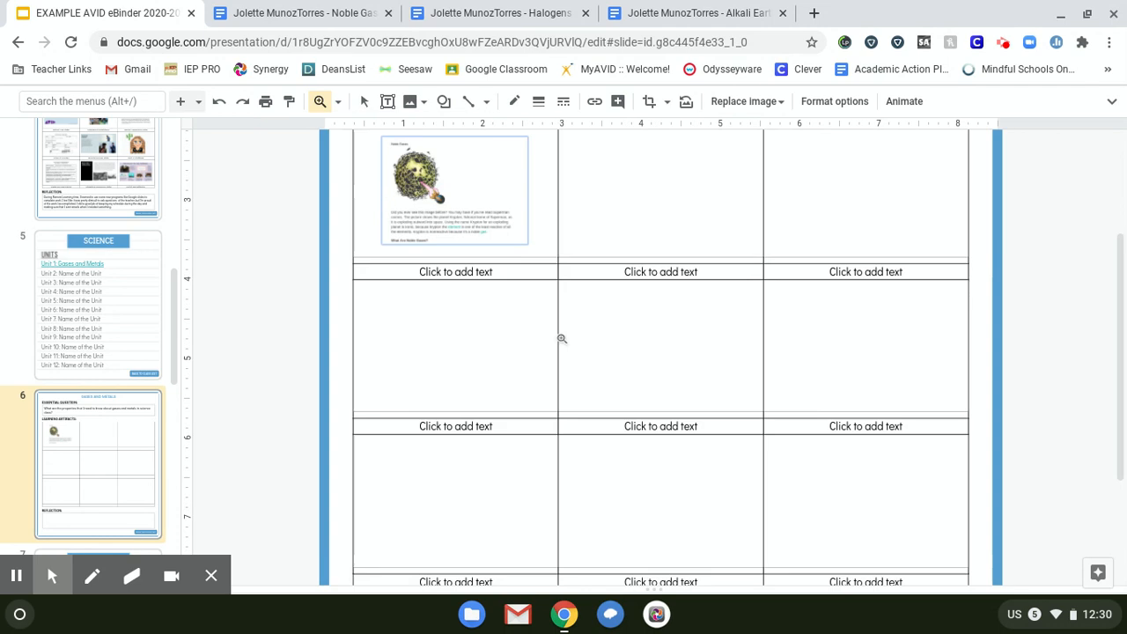
{"action": "scroll", "coordinate": [561, 338], "scroll_direction": "up", "scroll_amount": 3}
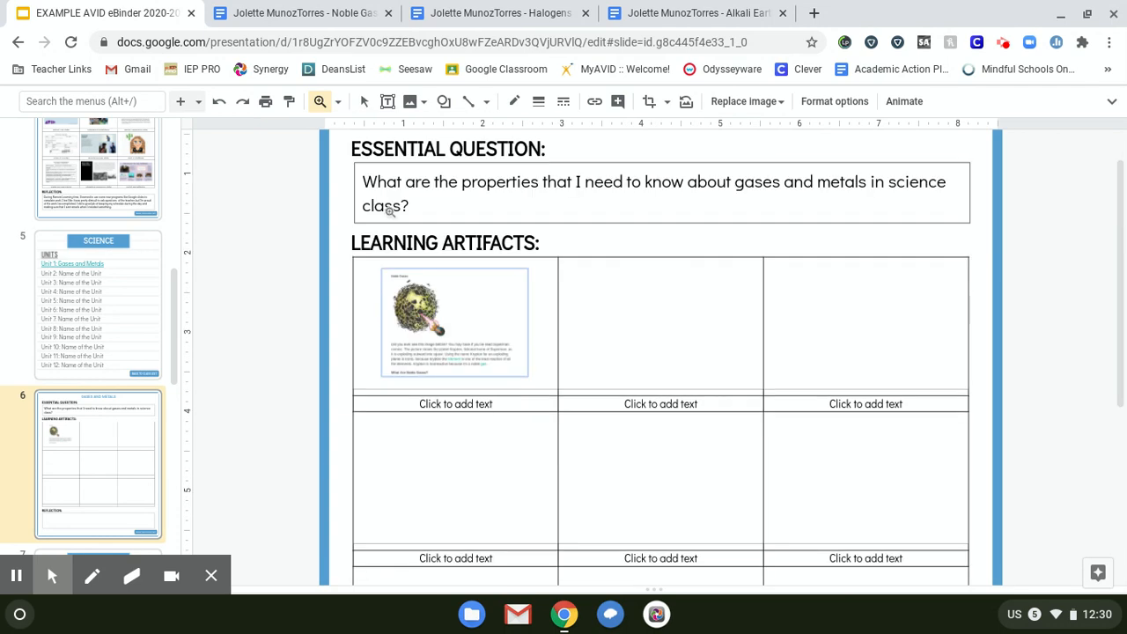
{"action": "left_click", "coordinate": [338, 103]}
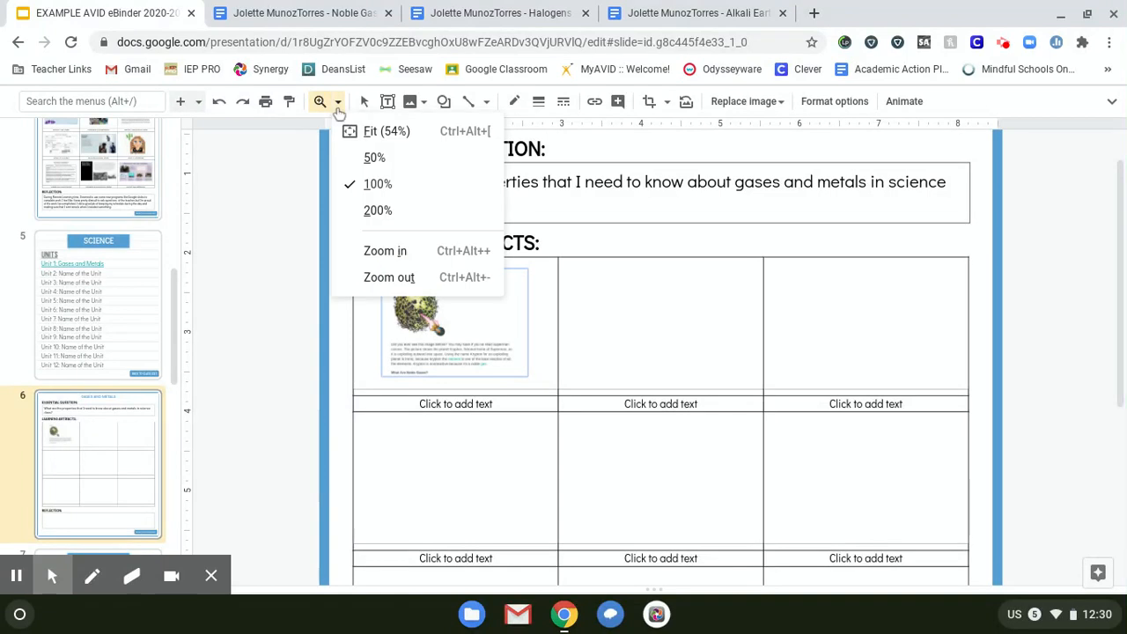
{"action": "left_click", "coordinate": [372, 251]}
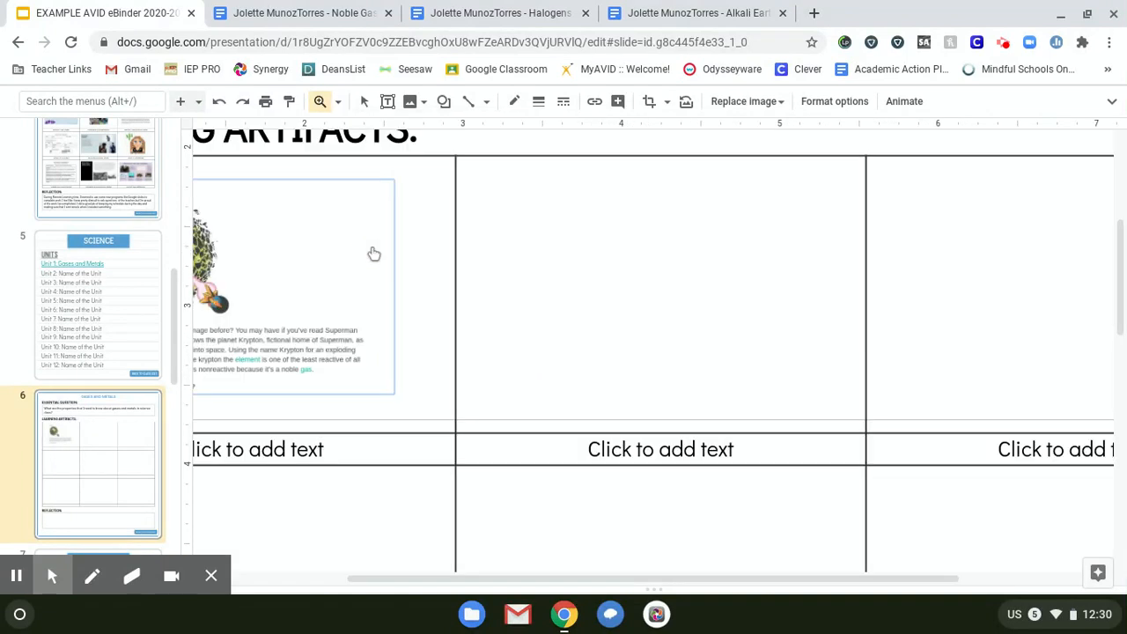
{"action": "scroll", "coordinate": [376, 496], "scroll_direction": "left", "scroll_amount": 5}
{"action": "scroll", "coordinate": [376, 495], "scroll_direction": "up", "scroll_amount": 1}
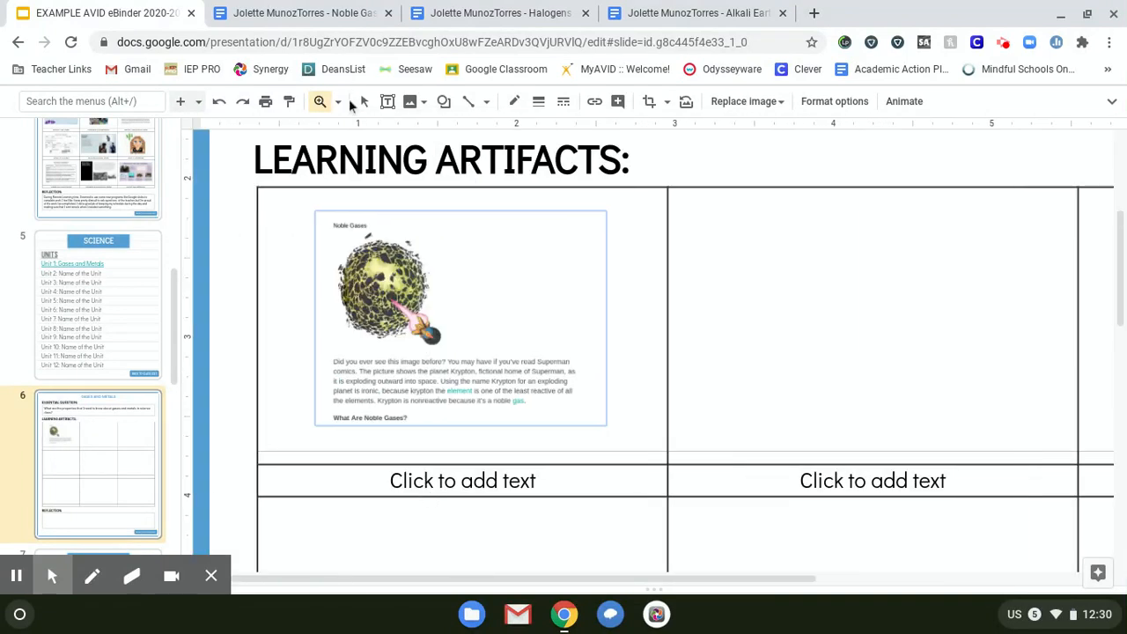
{"action": "left_click", "coordinate": [363, 101]}
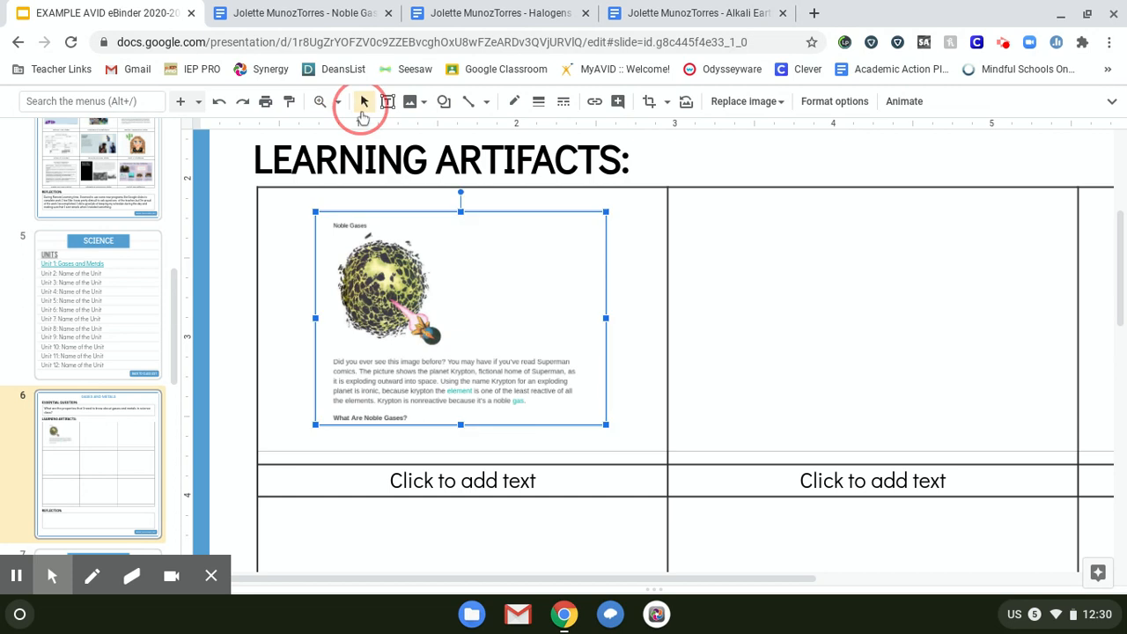
{"action": "left_click", "coordinate": [446, 482]}
Copy the full web address of the Noble Gases document
{"action": "left_click", "coordinate": [318, 11]}
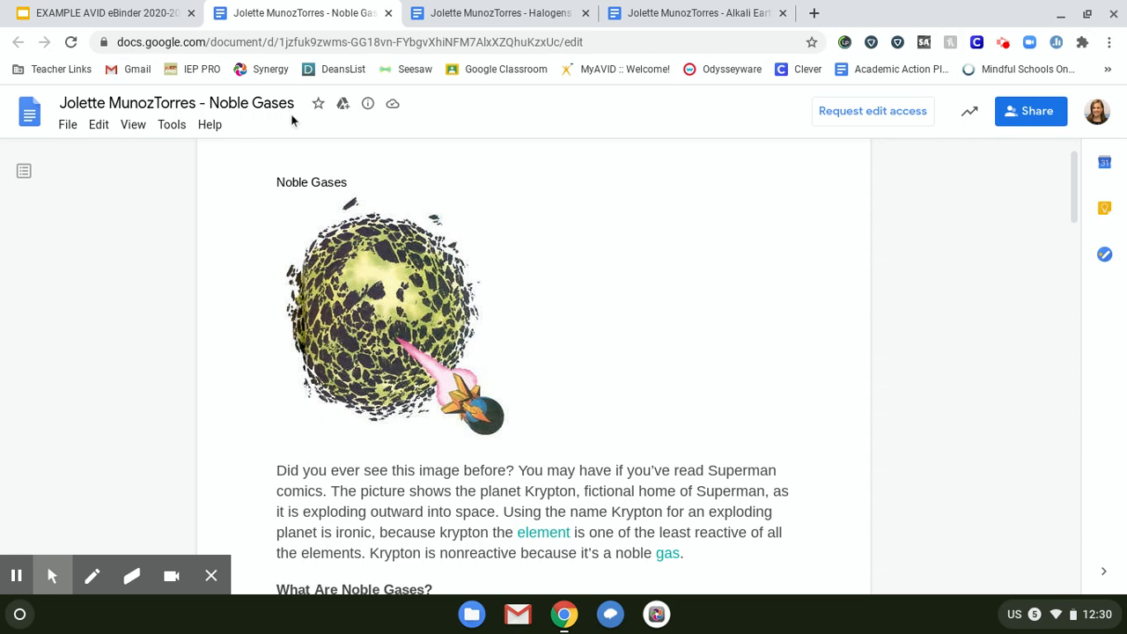
{"action": "left_click", "coordinate": [431, 44]}
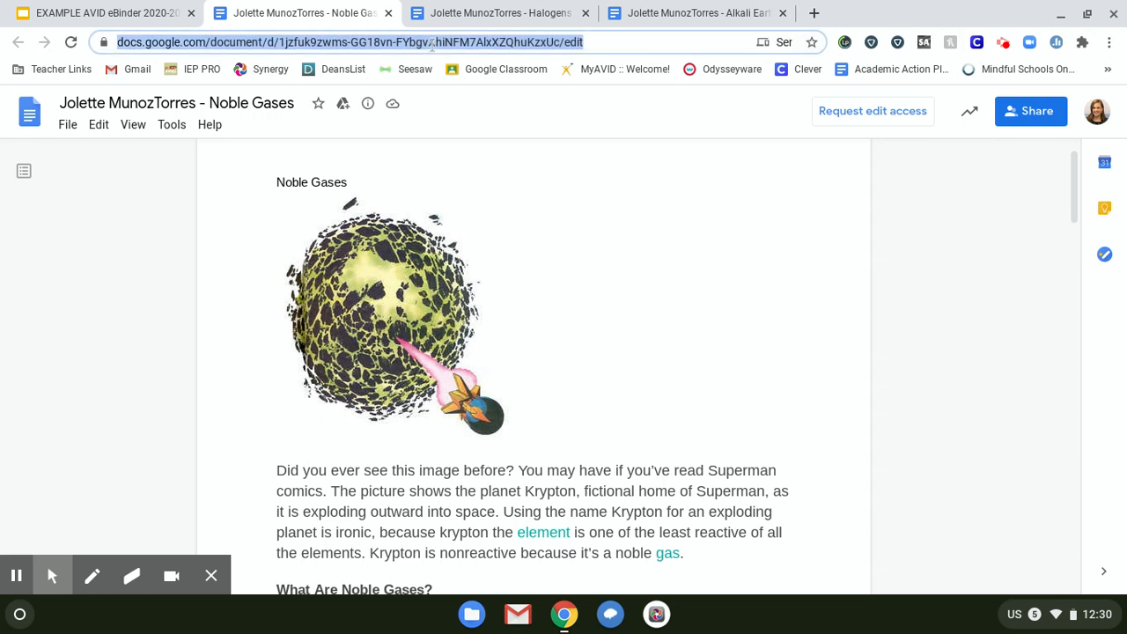
{"action": "left_click", "coordinate": [432, 44]}
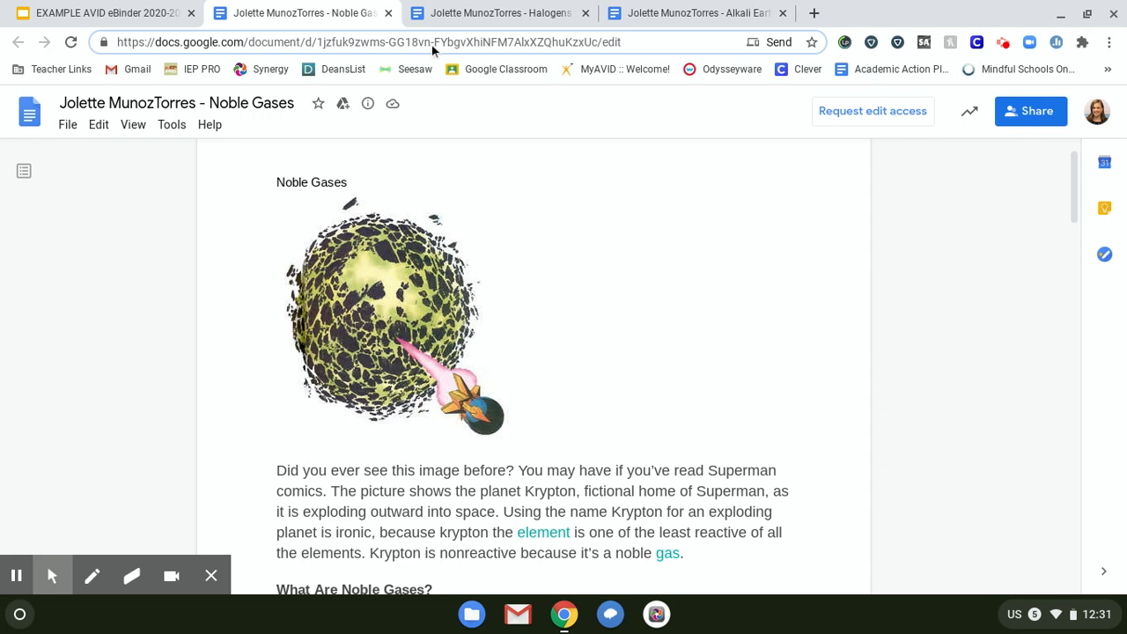
{"action": "triple_click", "coordinate": [432, 44]}
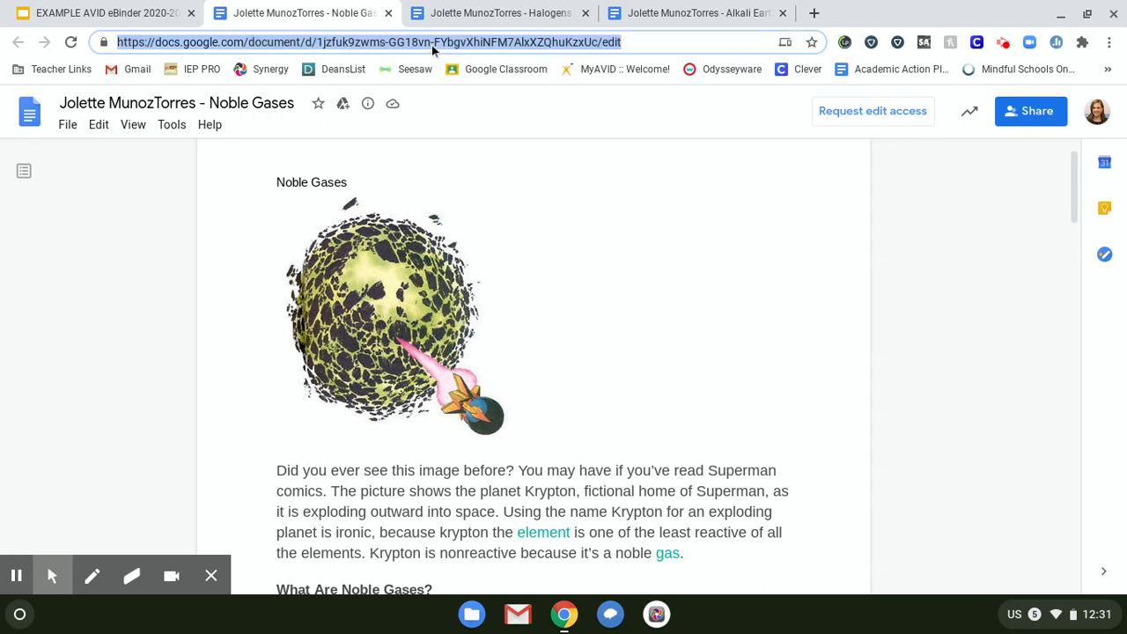
Link the Noble Gases screenshot on the GASES AND METALS slide to the copied document address
{"action": "left_click", "coordinate": [179, 11]}
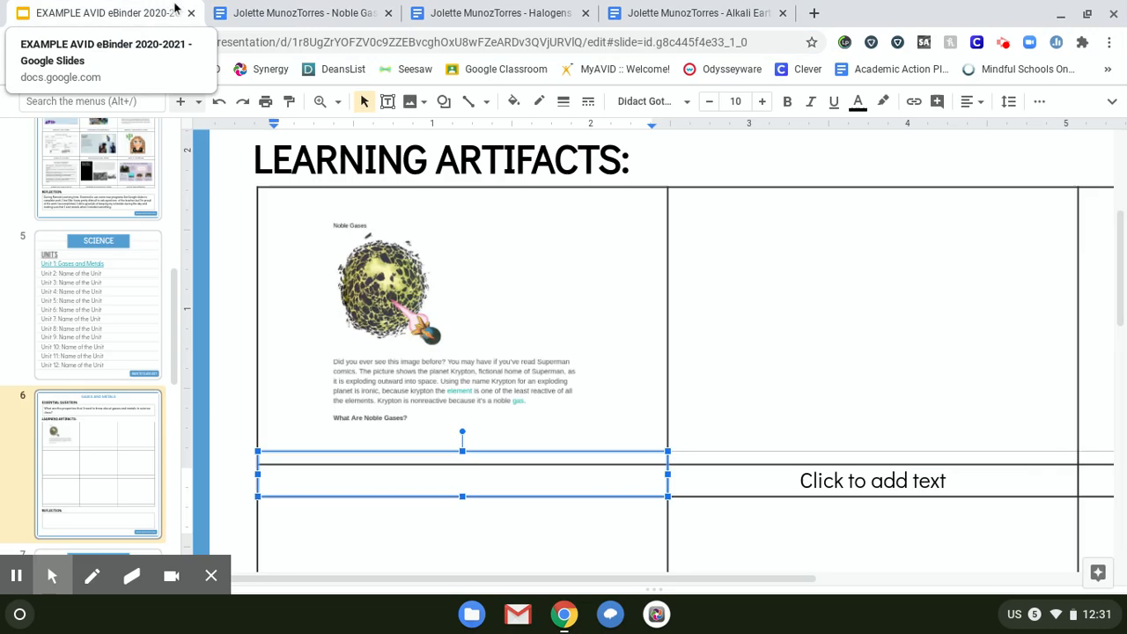
{"action": "left_click", "coordinate": [404, 376]}
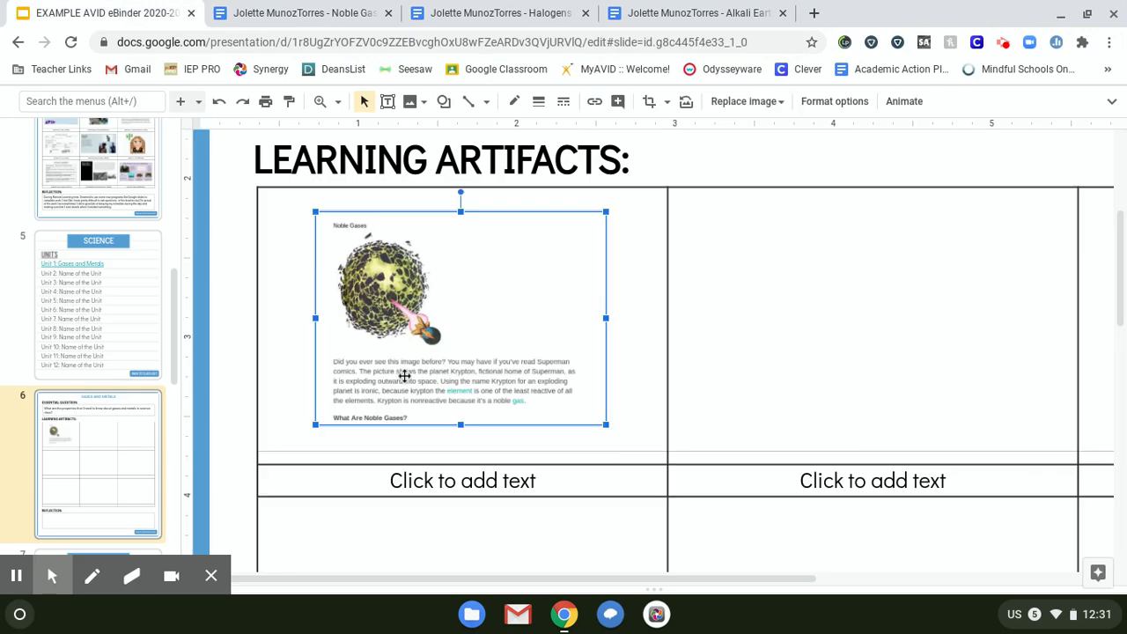
{"action": "left_click", "coordinate": [595, 103]}
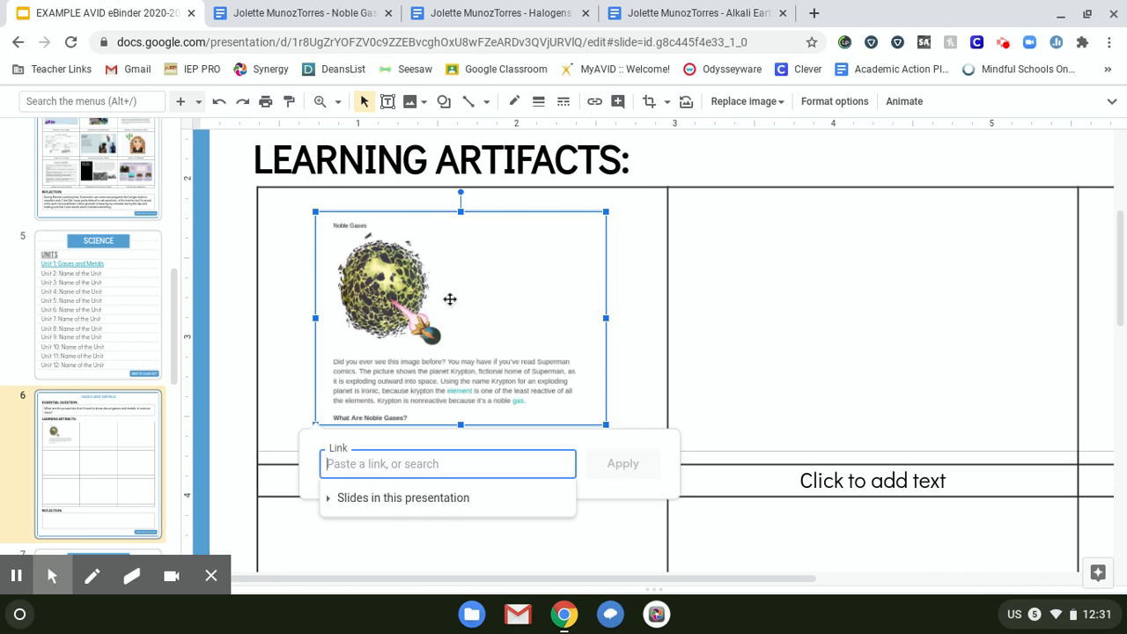
{"action": "left_click", "coordinate": [429, 459]}
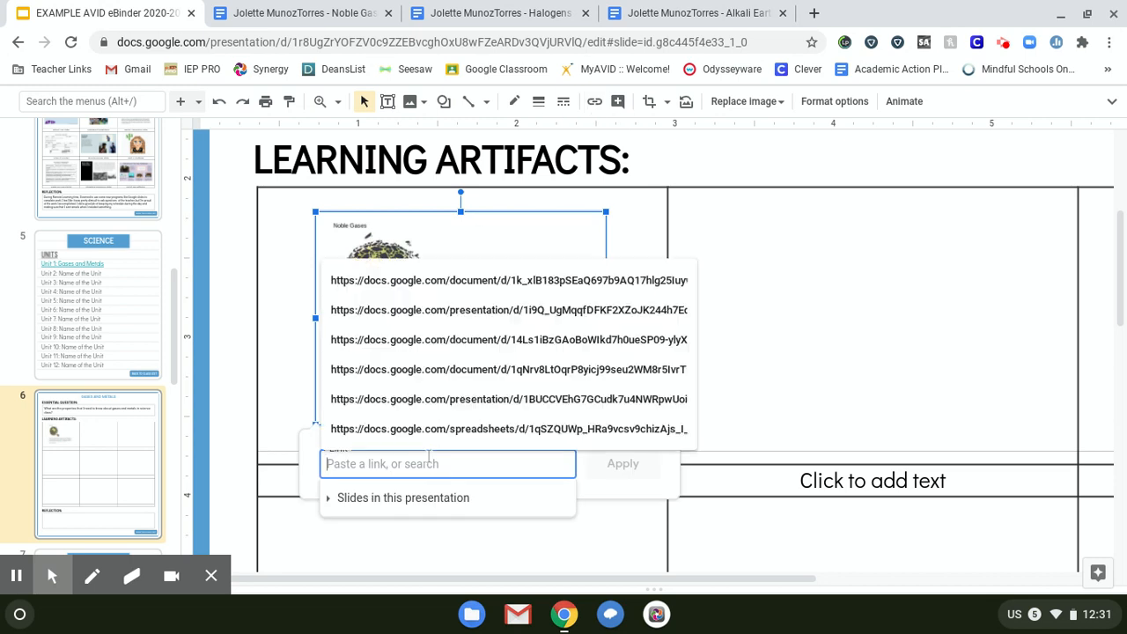
{"action": "key", "text": "ctrl+v"}
{"action": "left_click", "coordinate": [611, 463]}
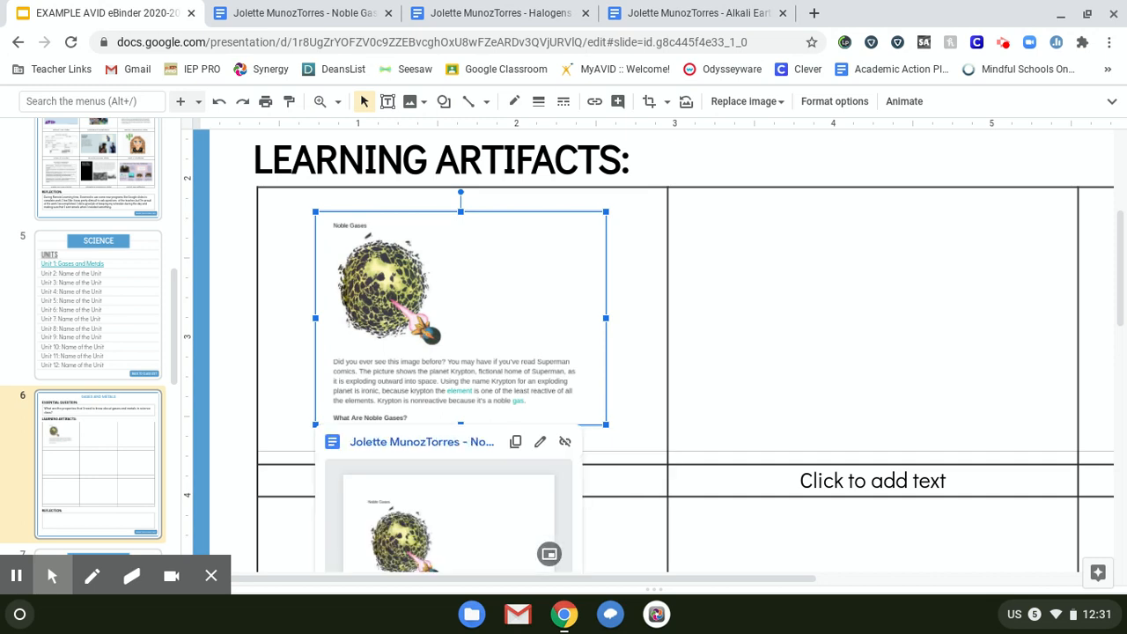
Caption the first learning artifact "Noble Gases Reading"
{"action": "scroll", "coordinate": [649, 354], "scroll_direction": "down", "scroll_amount": 1}
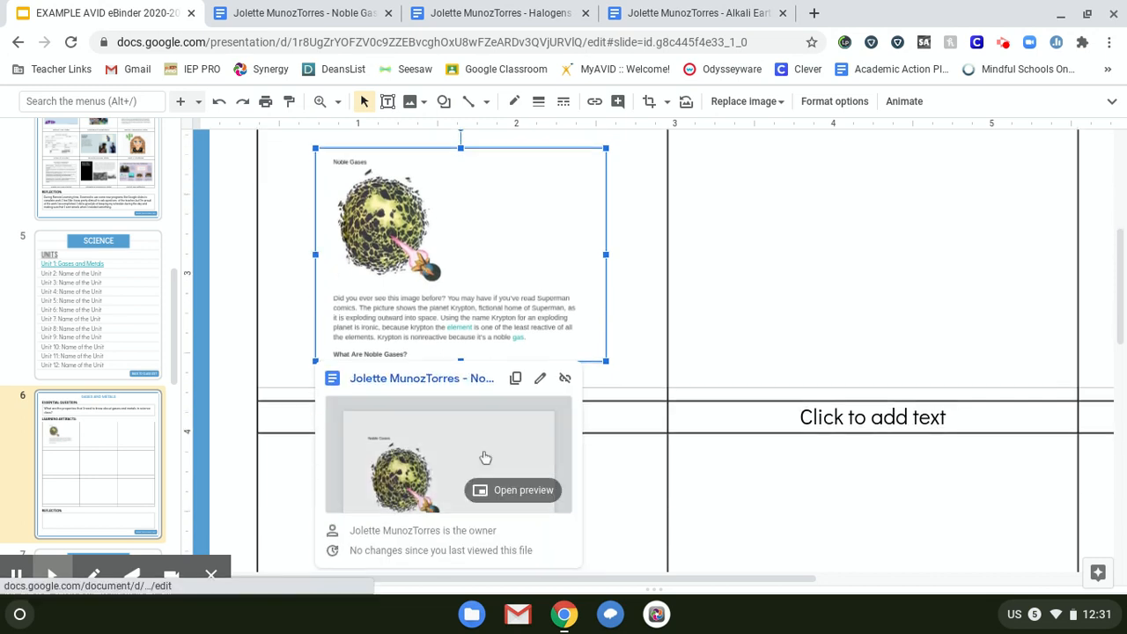
{"action": "left_click", "coordinate": [626, 414]}
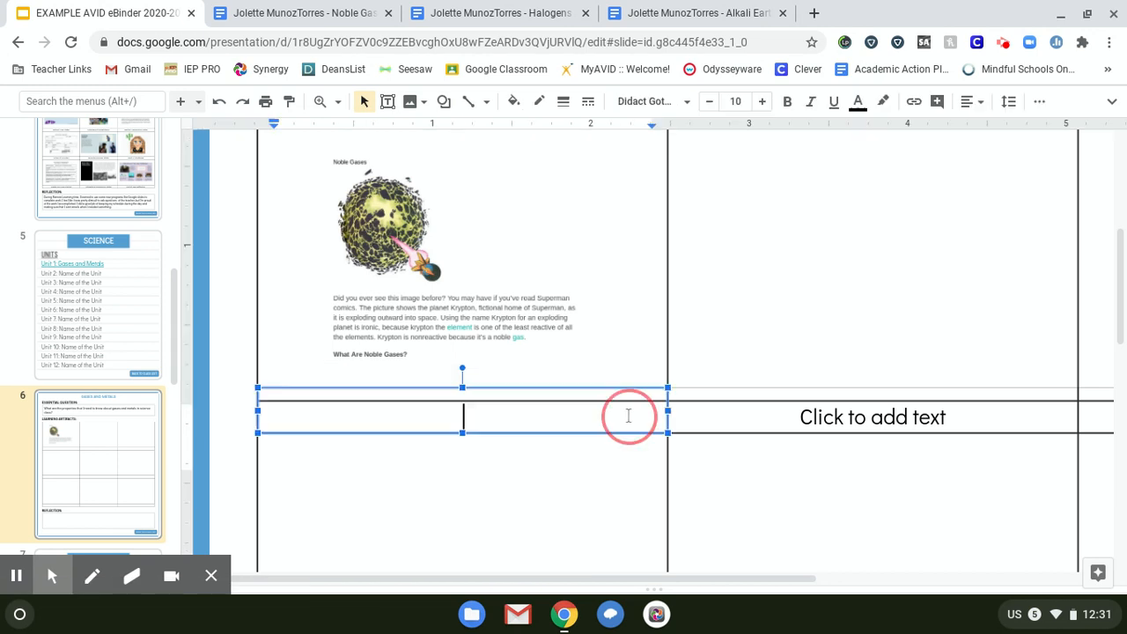
{"action": "type", "text": "Noble "}
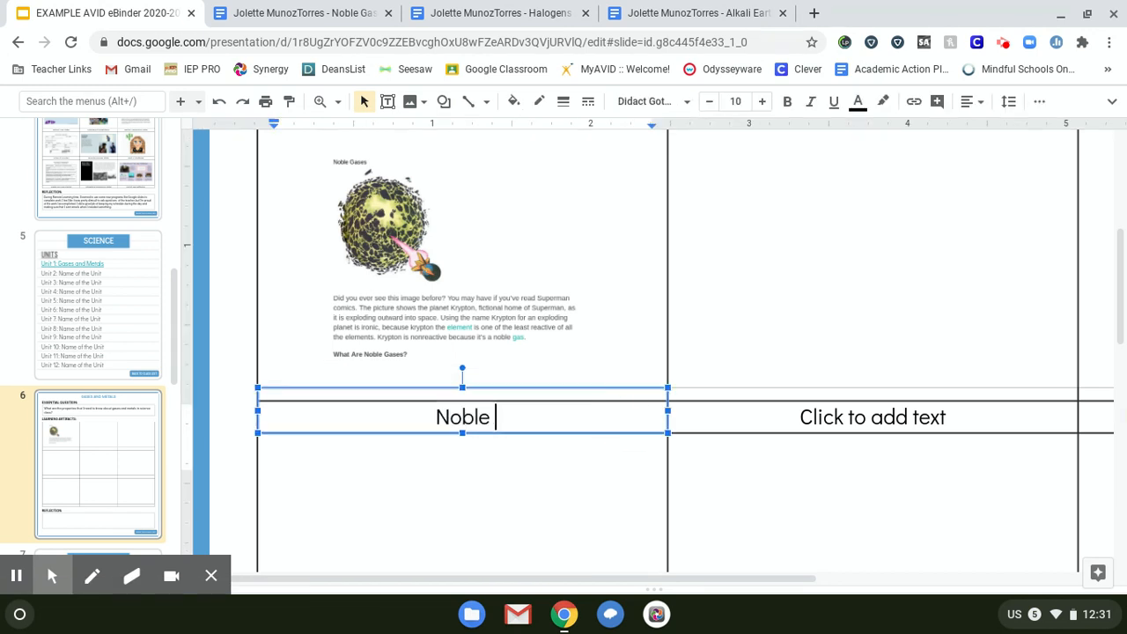
{"action": "type", "text": "Gases Reading"}
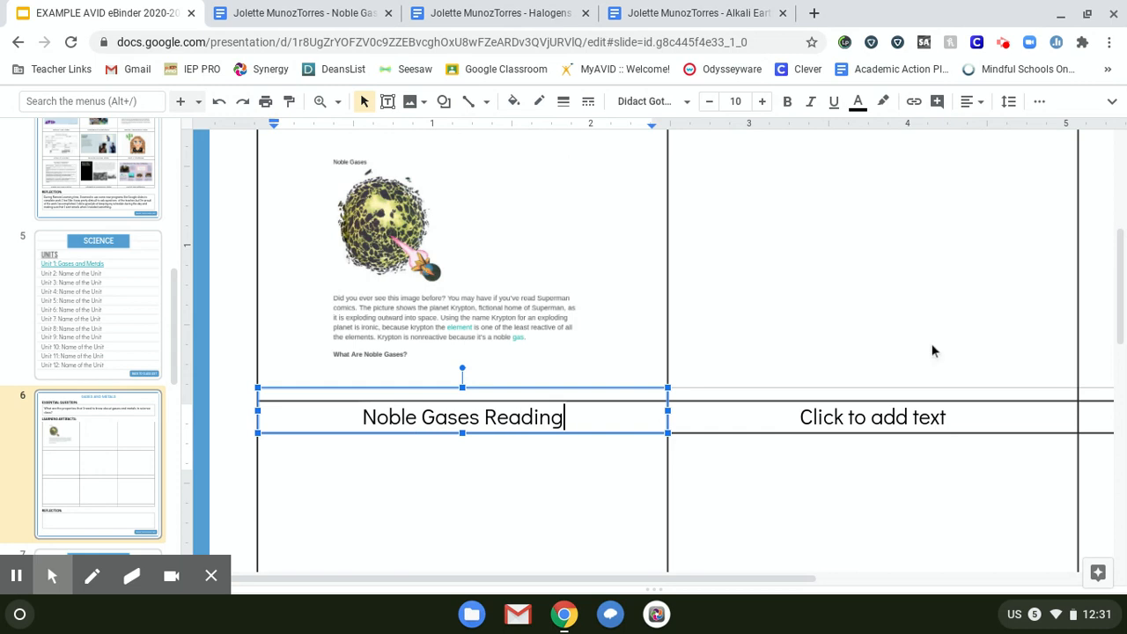
{"action": "left_click", "coordinate": [772, 347]}
{"action": "scroll", "coordinate": [773, 347], "scroll_direction": "up", "scroll_amount": 1}
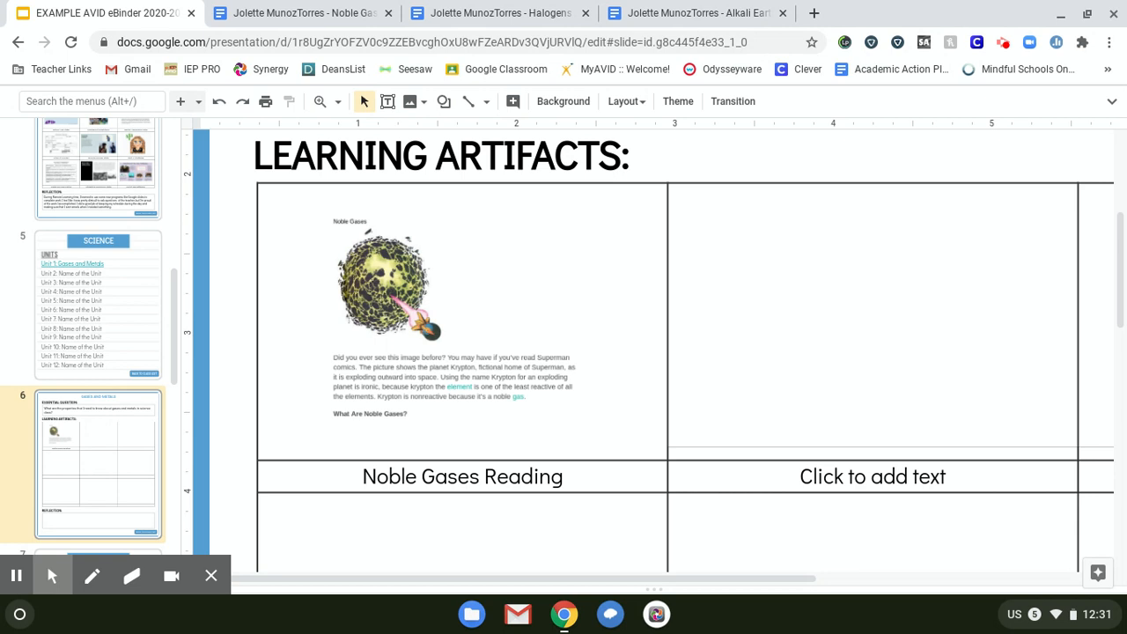
Close the Noble Gases document and return to the eBinder presentation
{"action": "left_click", "coordinate": [387, 22]}
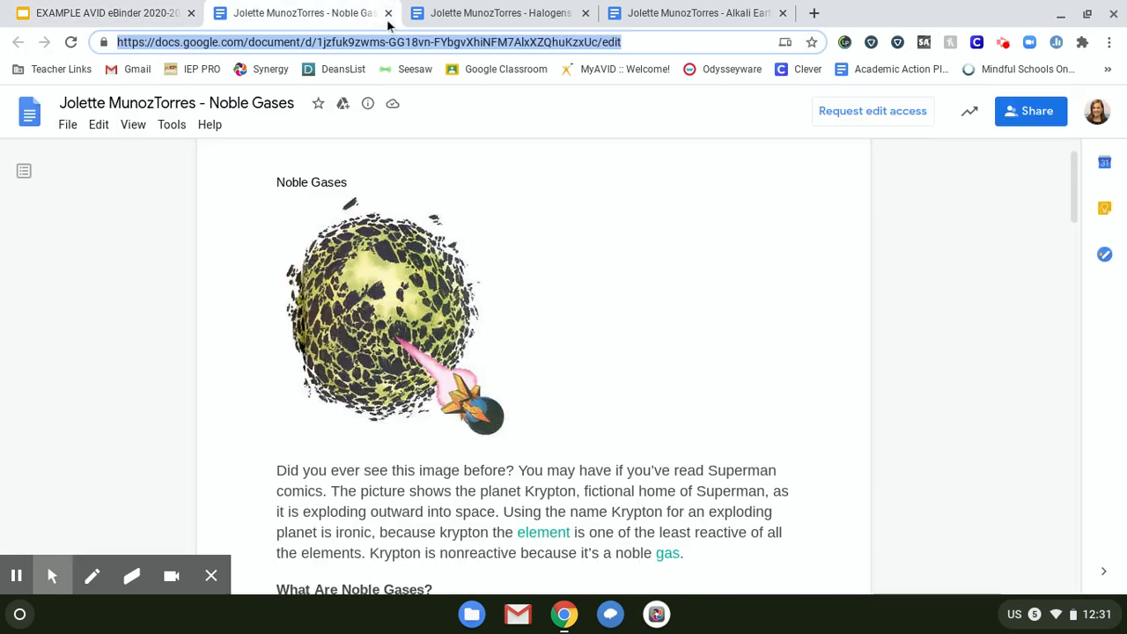
{"action": "left_click", "coordinate": [387, 13]}
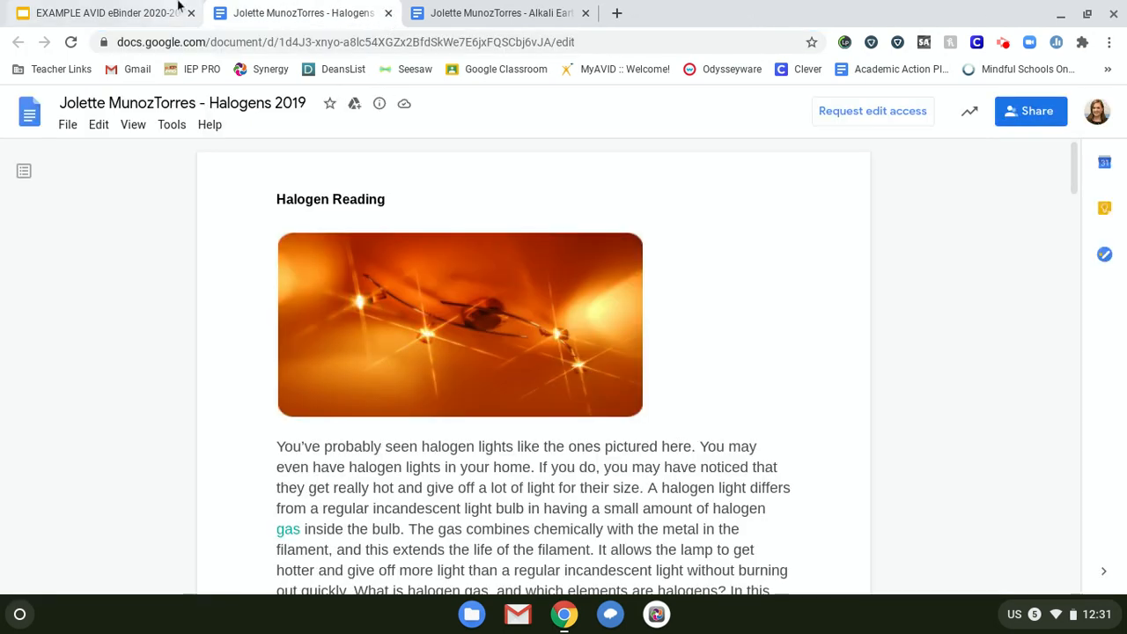
{"action": "left_click", "coordinate": [179, 7]}
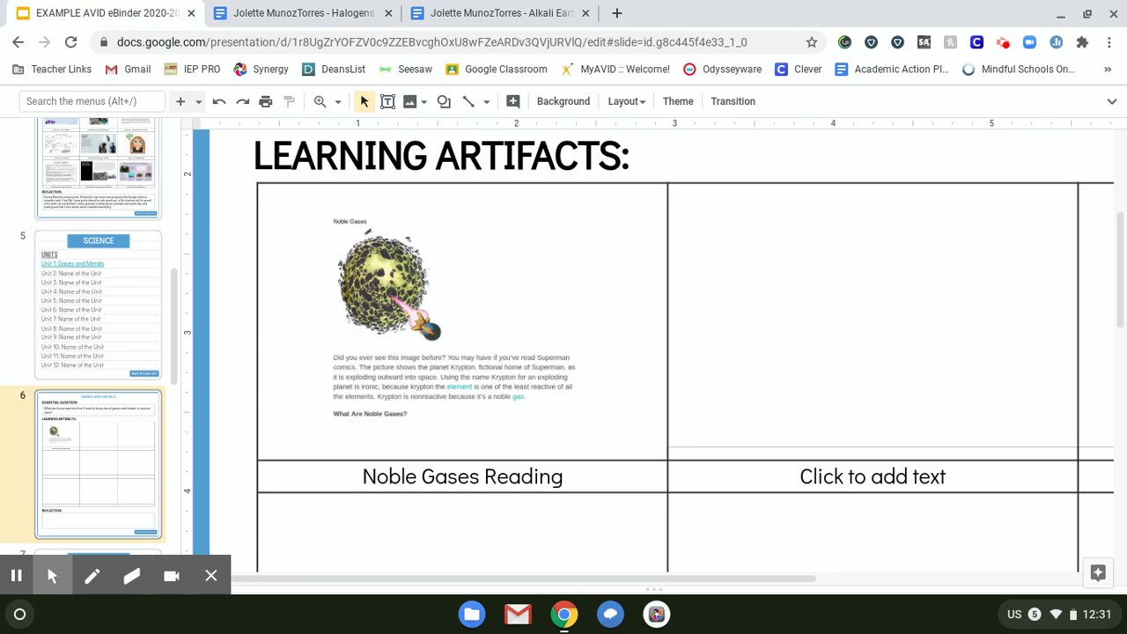
Capture a partial screenshot of the Halogens 2019 document from its "Halogen Reading" heading through the opening paragraph, and copy it to the clipboard
{"action": "left_click", "coordinate": [283, 7]}
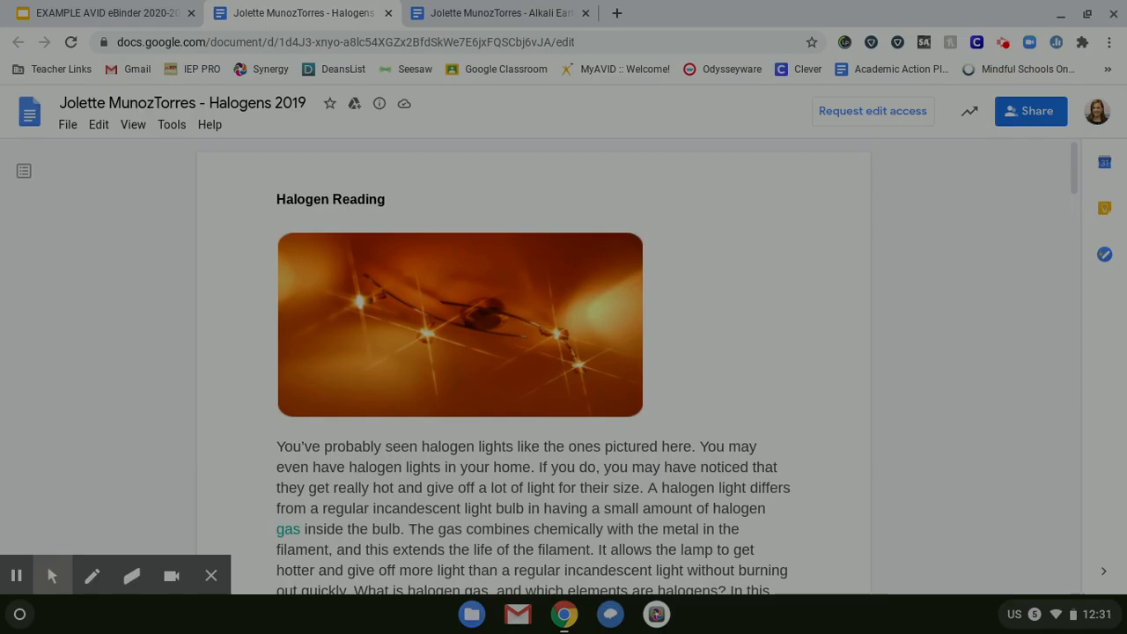
{"action": "left_click_drag", "start_coordinate": [246, 172], "coordinate": [839, 562]}
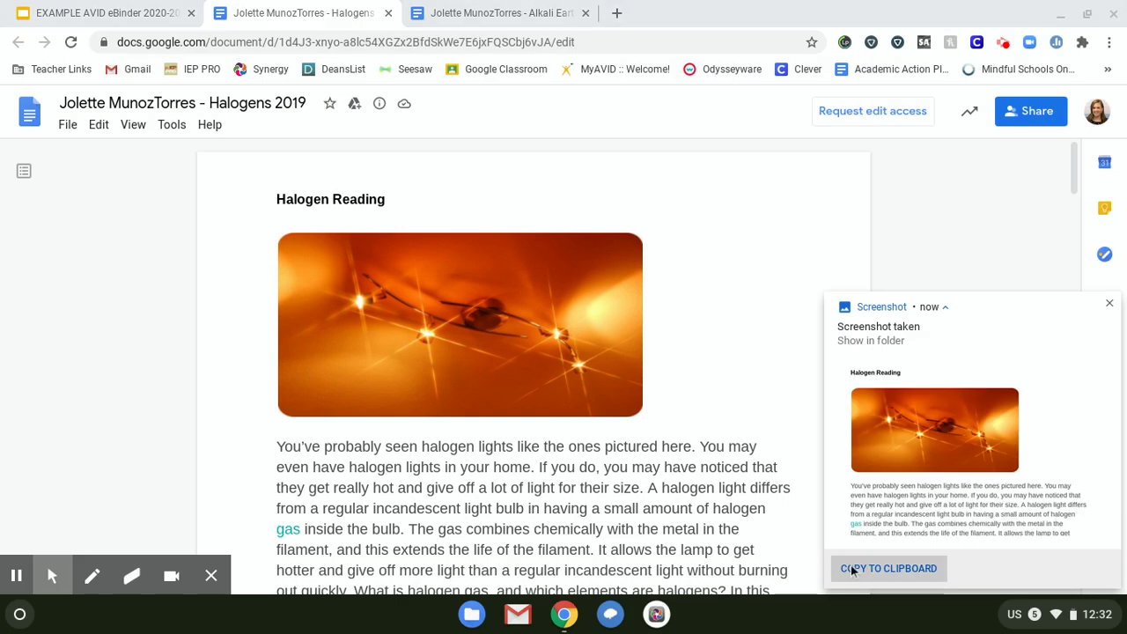
{"action": "left_click", "coordinate": [890, 568]}
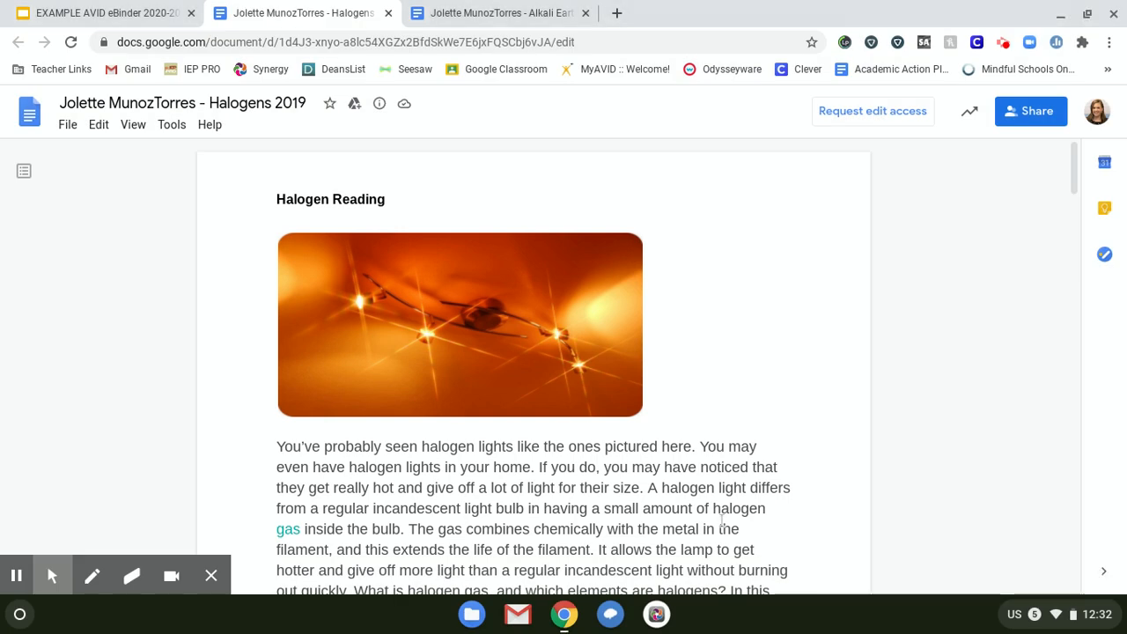
Return to the eBinder to place the Halogen Reading screenshot in the second learning artifact box
{"action": "left_click", "coordinate": [176, 10]}
{"action": "left_click", "coordinate": [833, 305]}
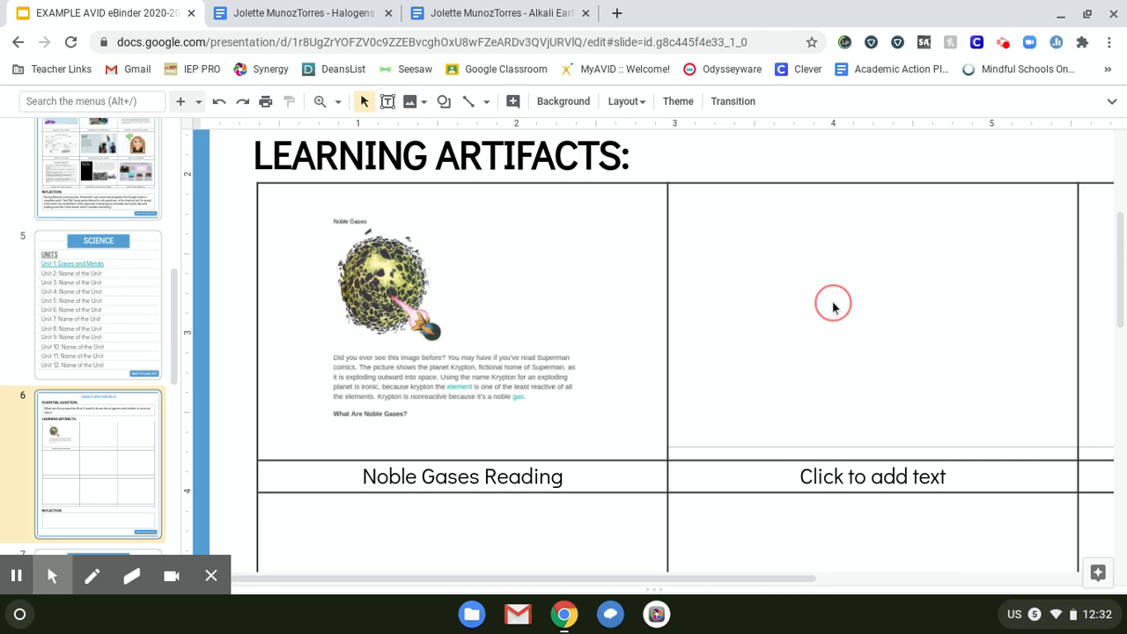